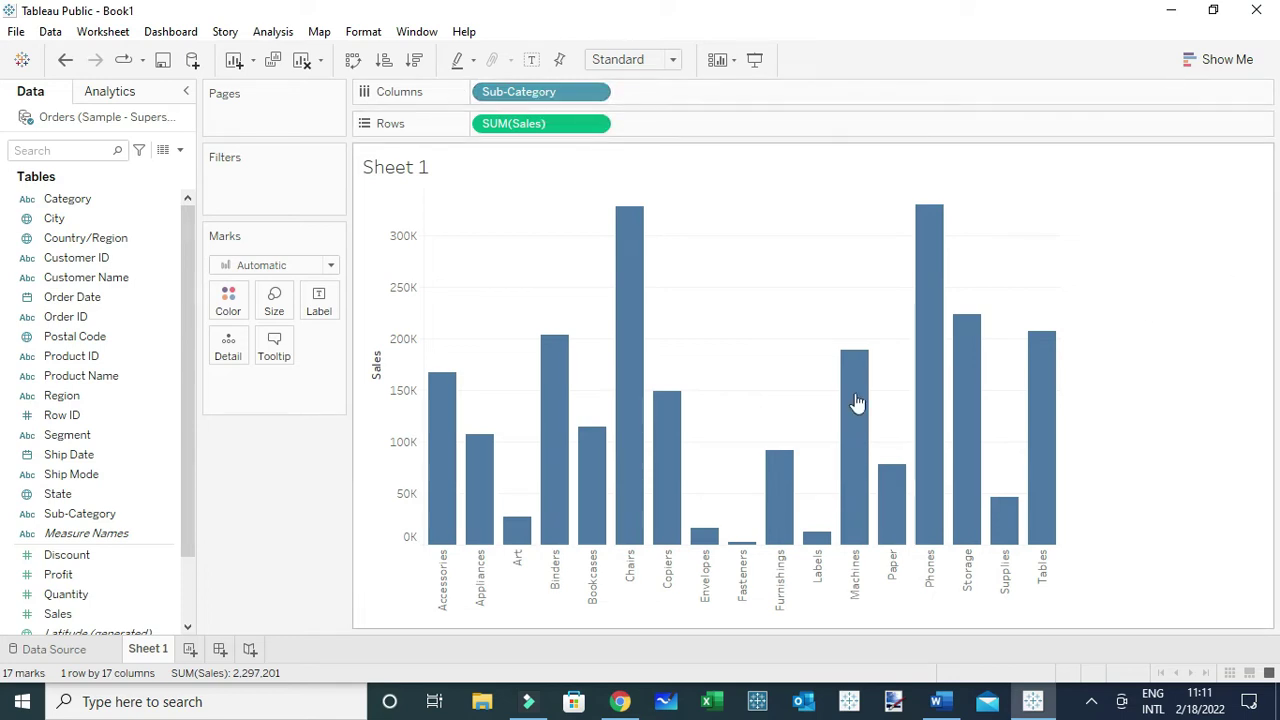
Step: Start a new parameter named "Dimension Parameter" with the String data type and a list of allowable values
left_click(181, 150)
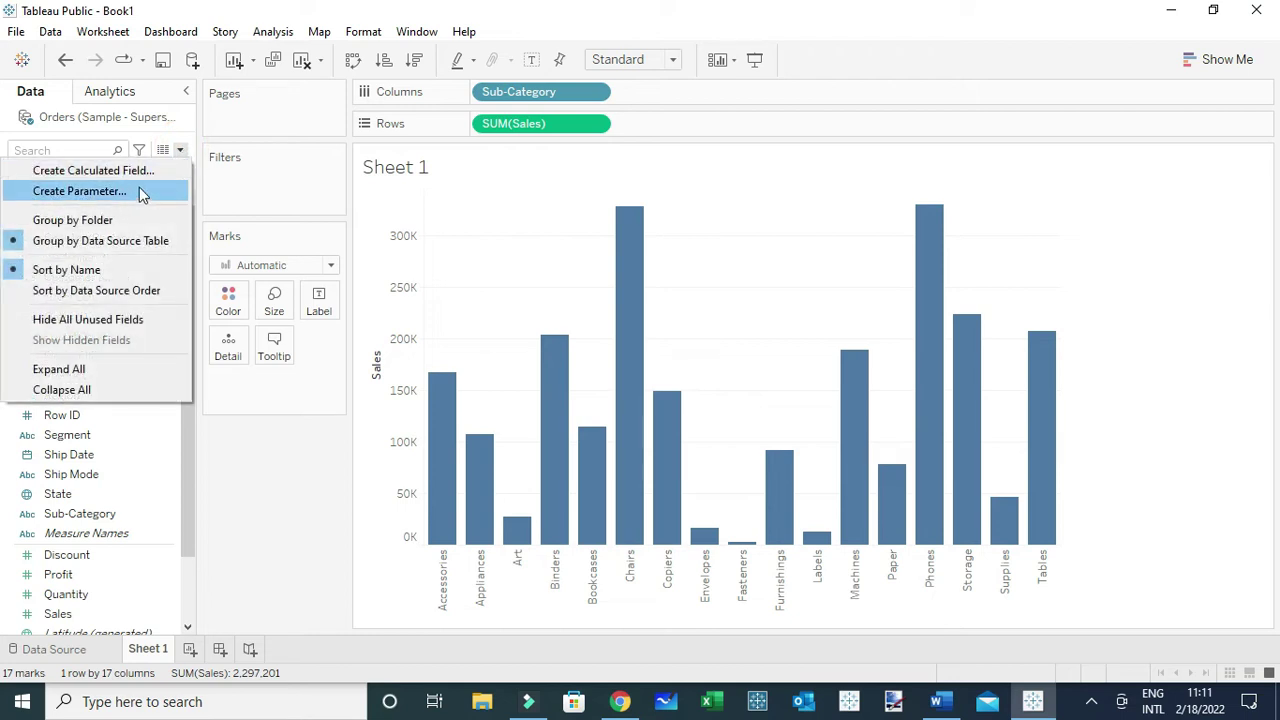
left_click(128, 192)
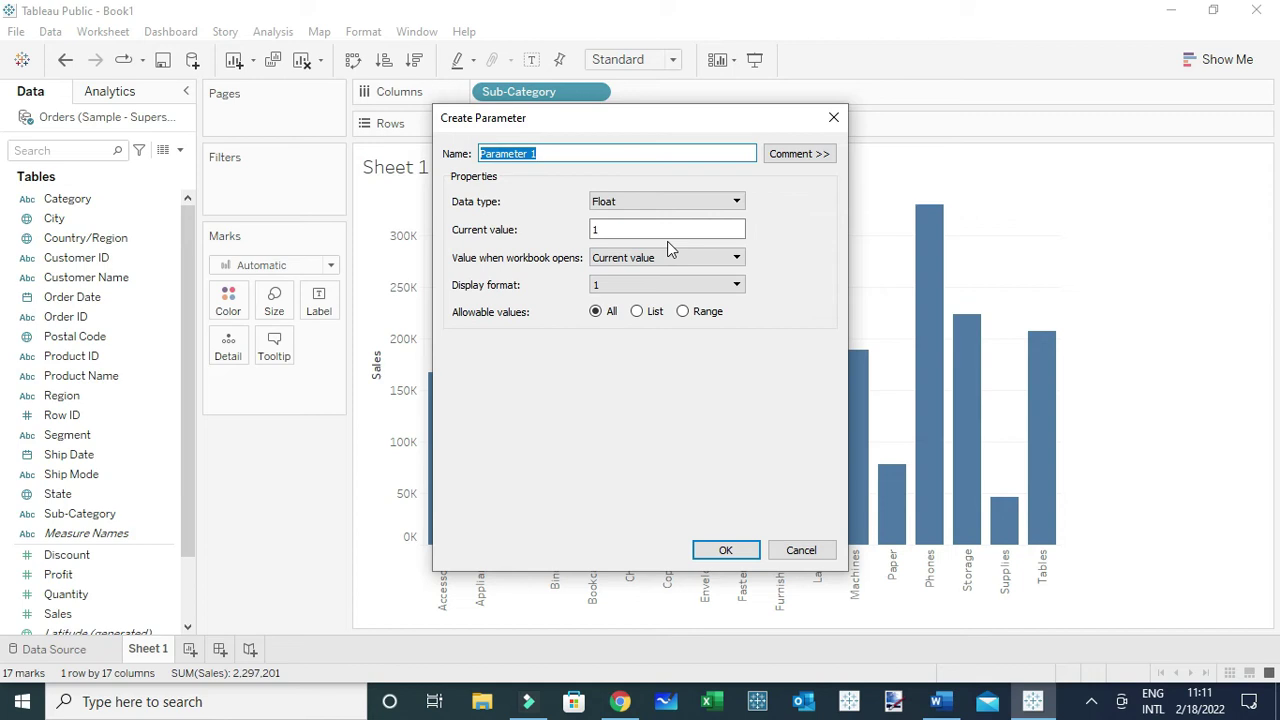
key("BackSpace")
type("Di")
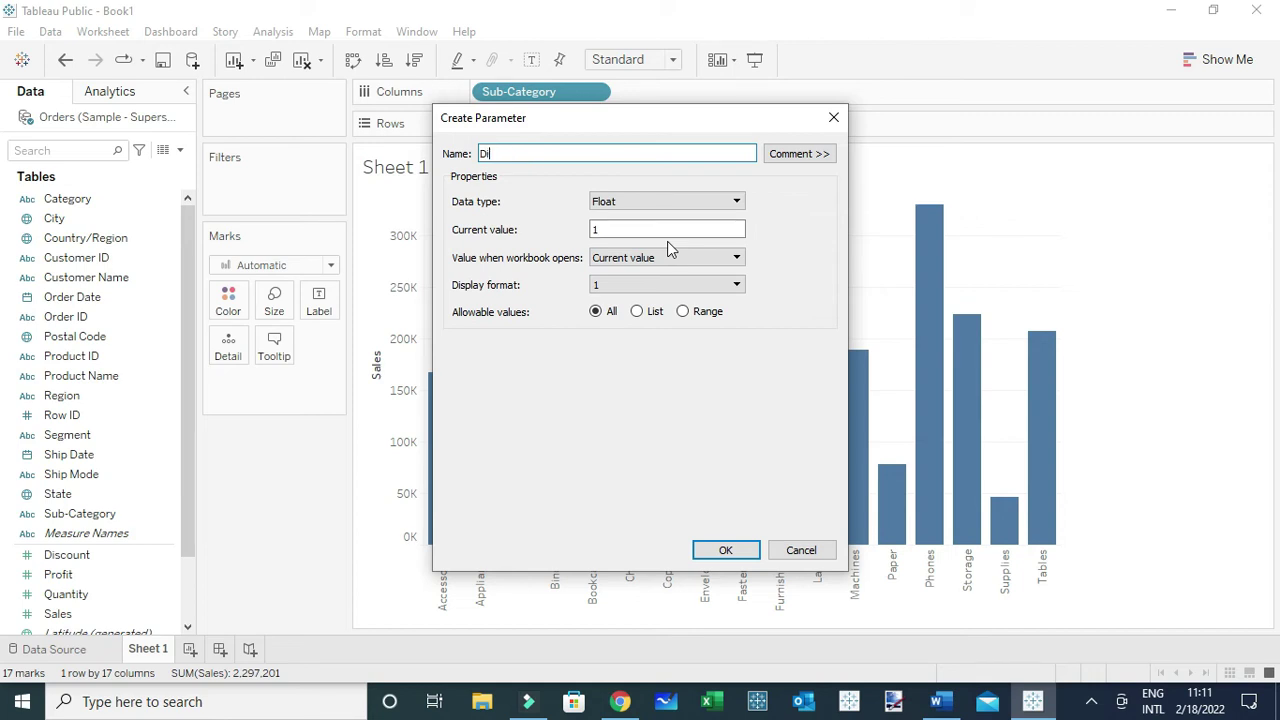
type("mension Parameter")
left_click(628, 202)
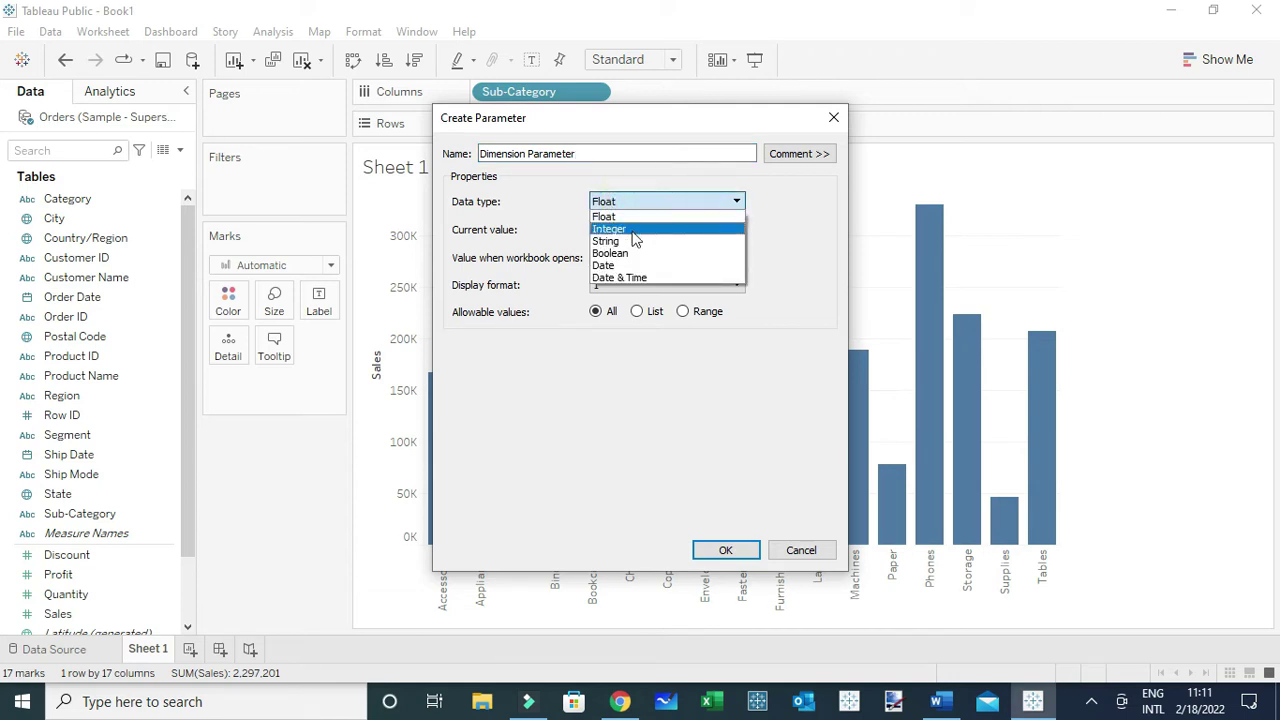
left_click(632, 241)
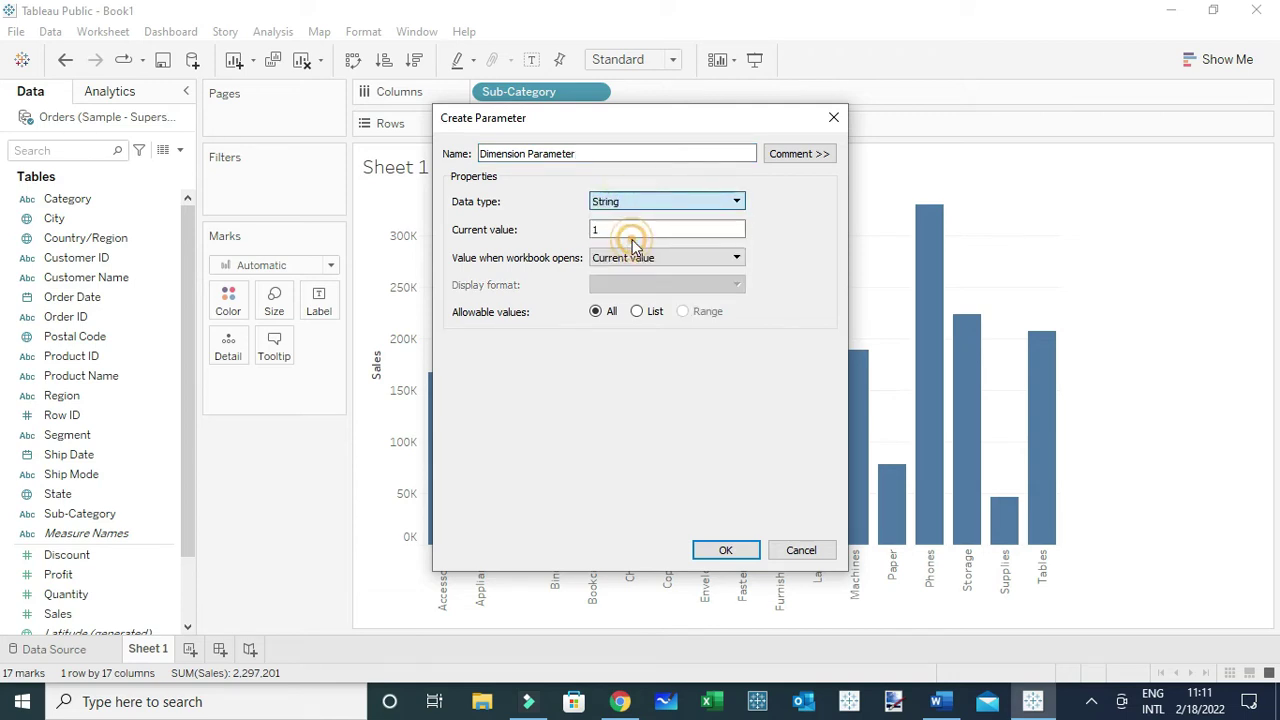
left_click(638, 312)
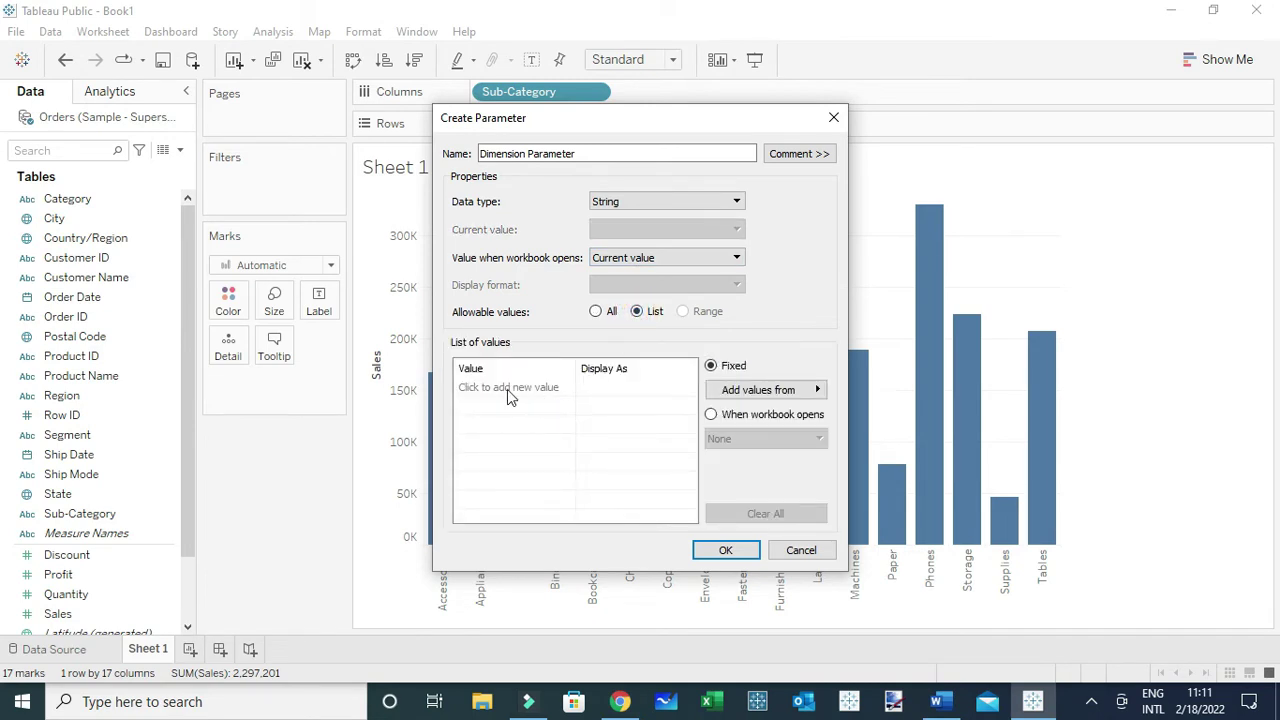
Step: Add Region, Segment and Sub-Category to the Dimension Parameter's list of values and create the parameter
left_click_drag(625, 114, 809, 96)
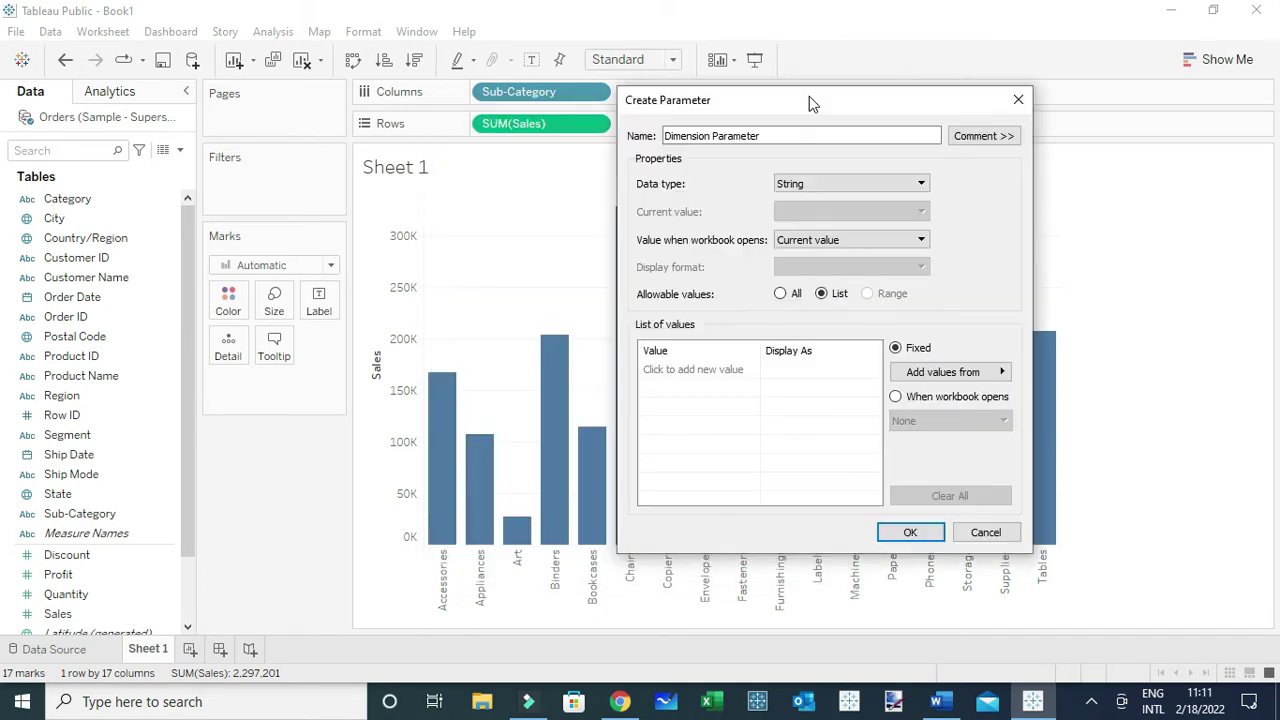
left_click(676, 371)
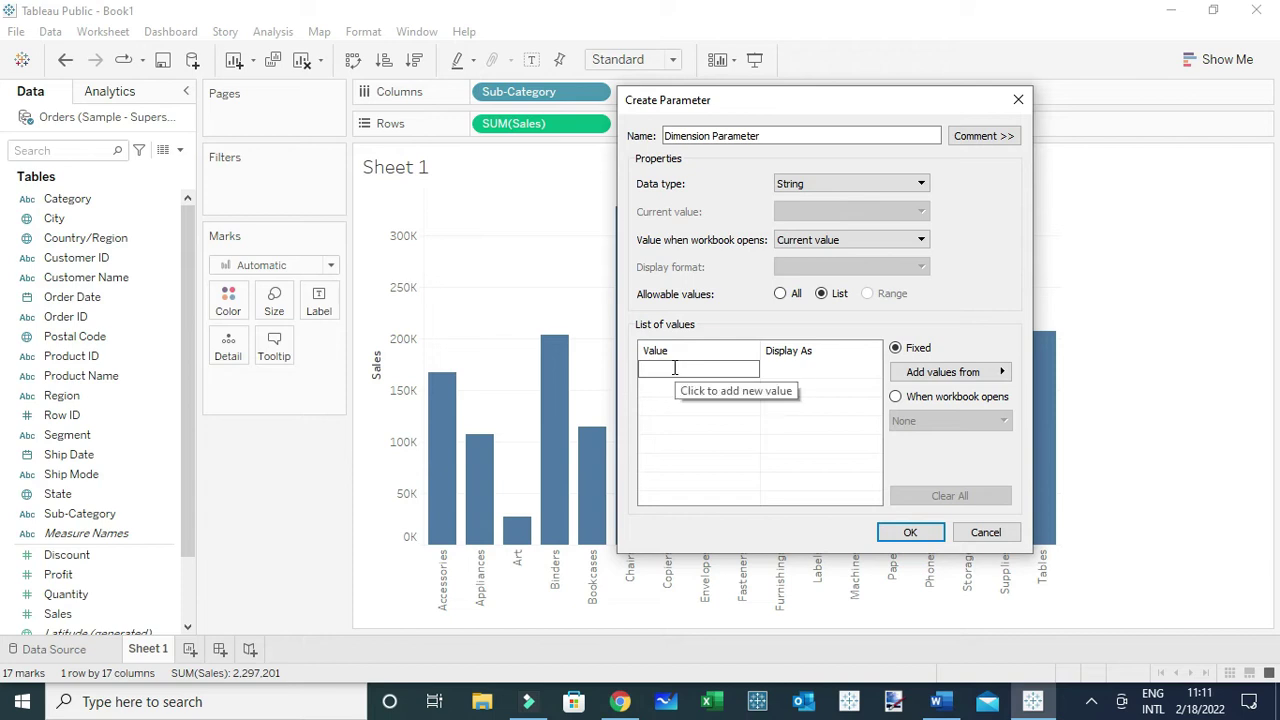
type("Region")
key("Return")
type("S")
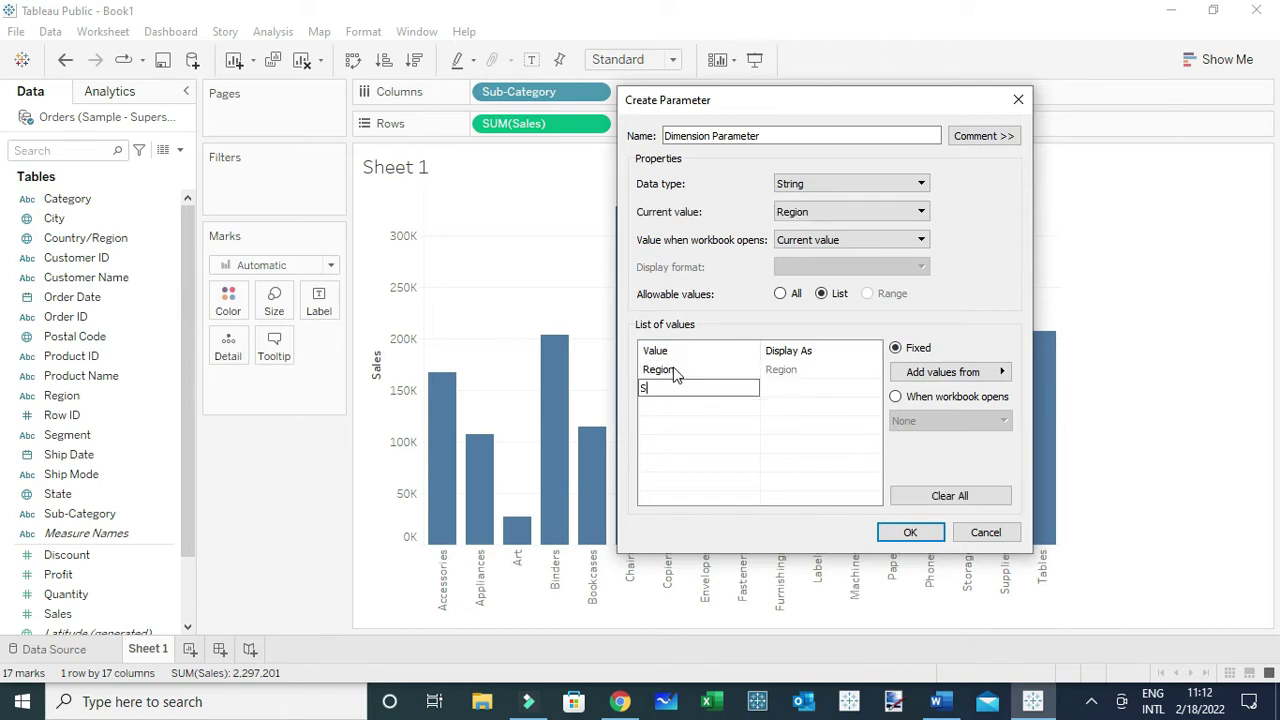
type("egment")
key("Return")
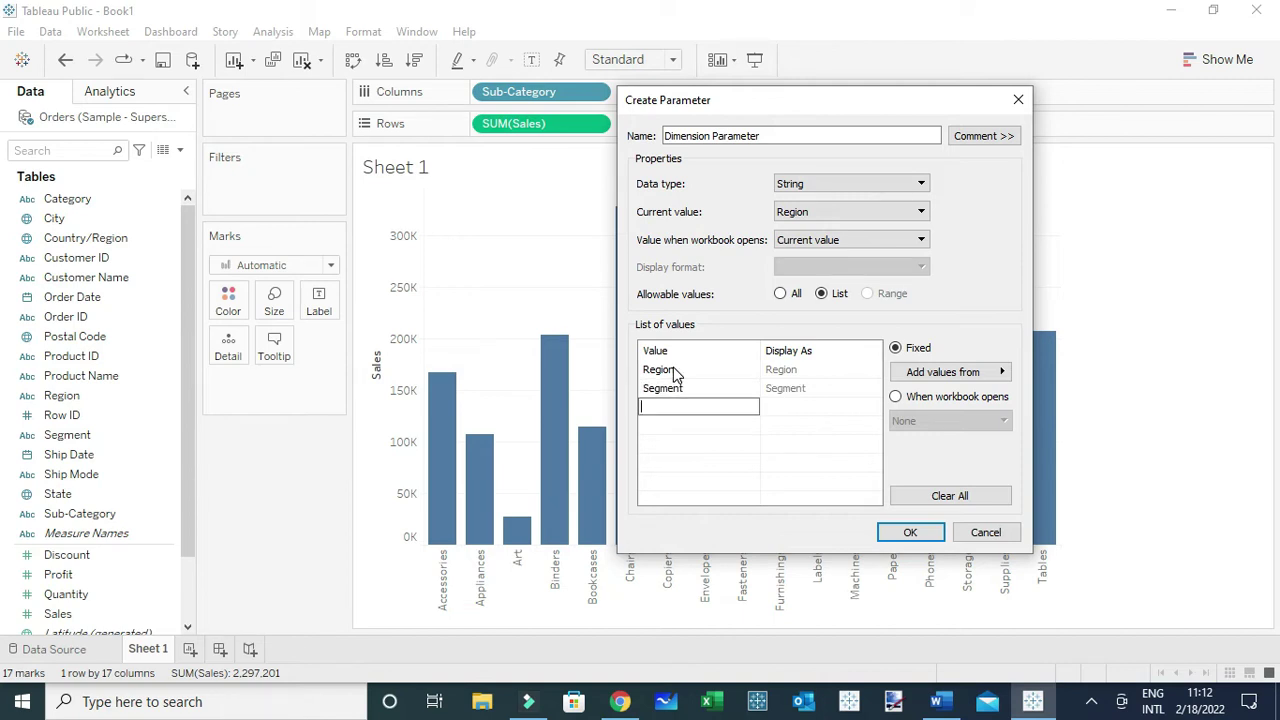
type("Sub-Category")
key("Return")
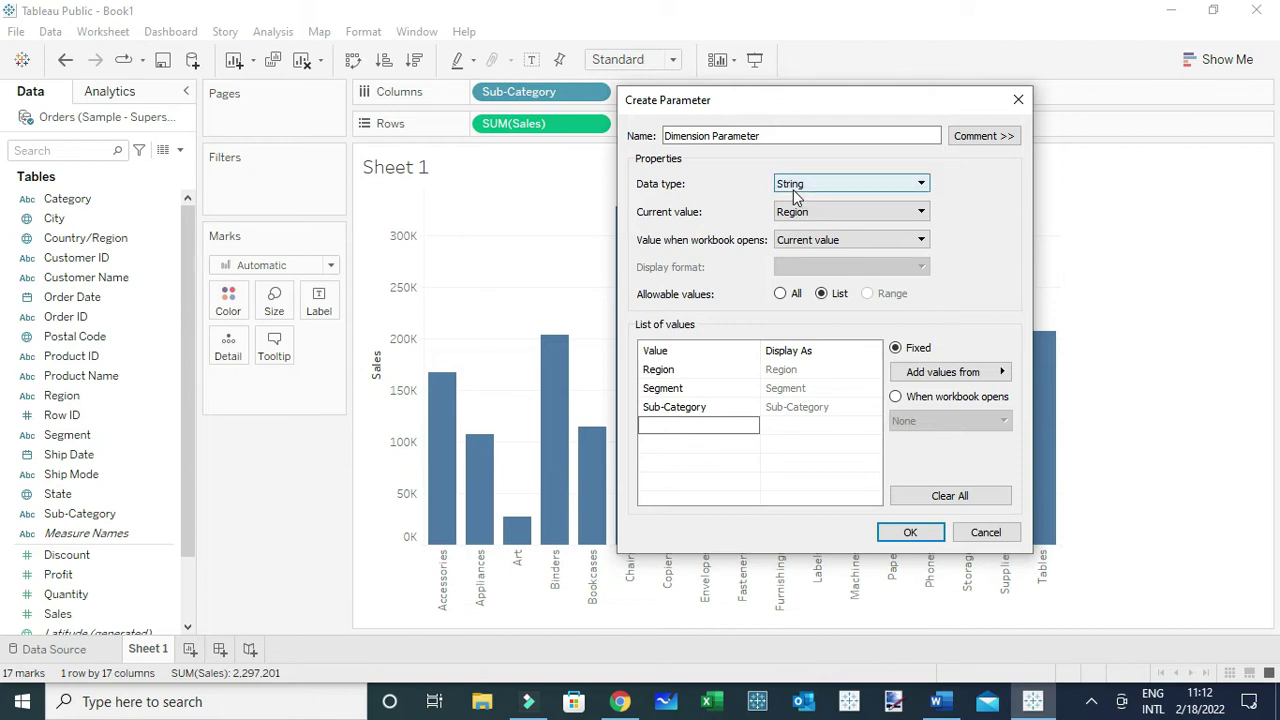
left_click(911, 530)
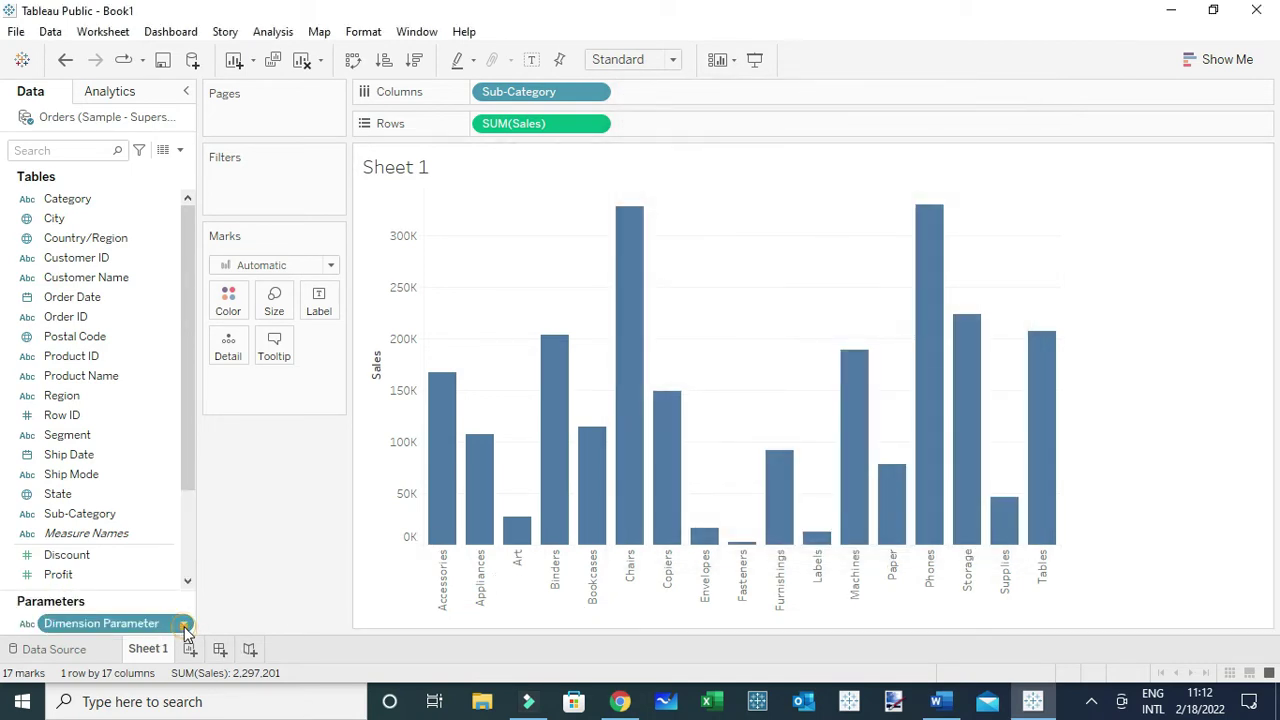
Step: Show the Dimension Parameter control on the sheet and try Segment and Sub-Category, ending on Region
left_click(185, 630)
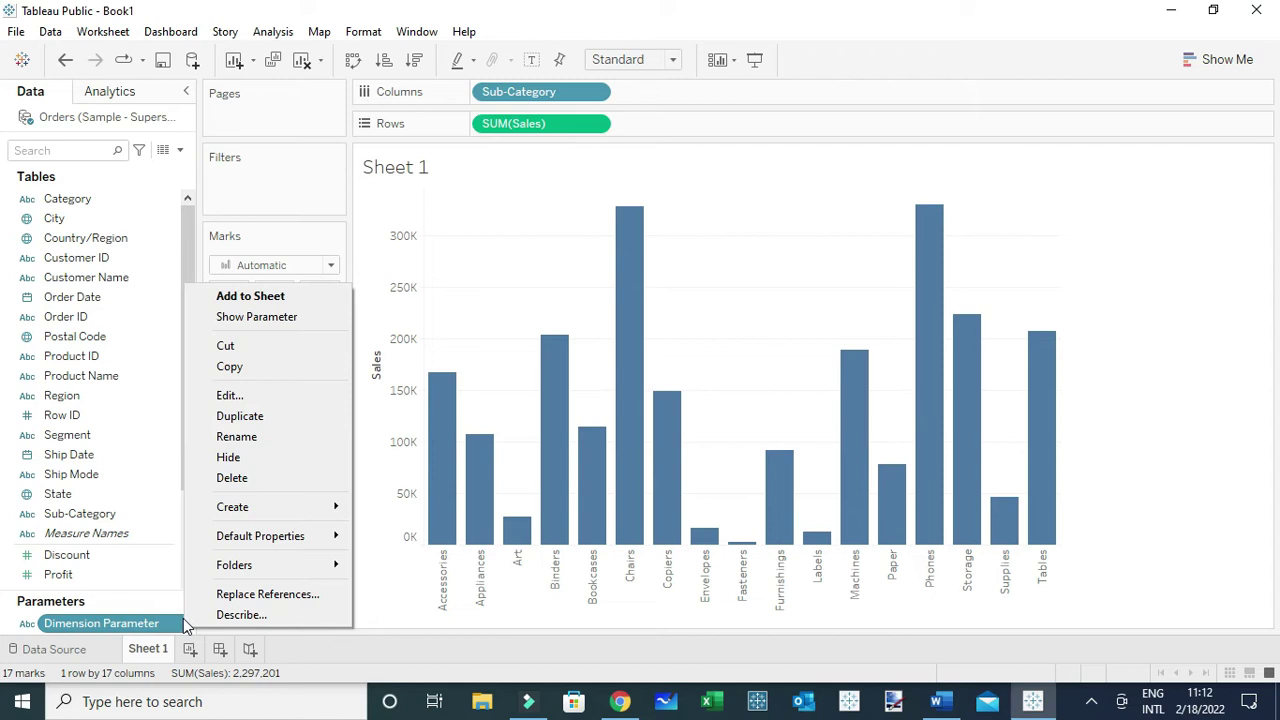
left_click(262, 316)
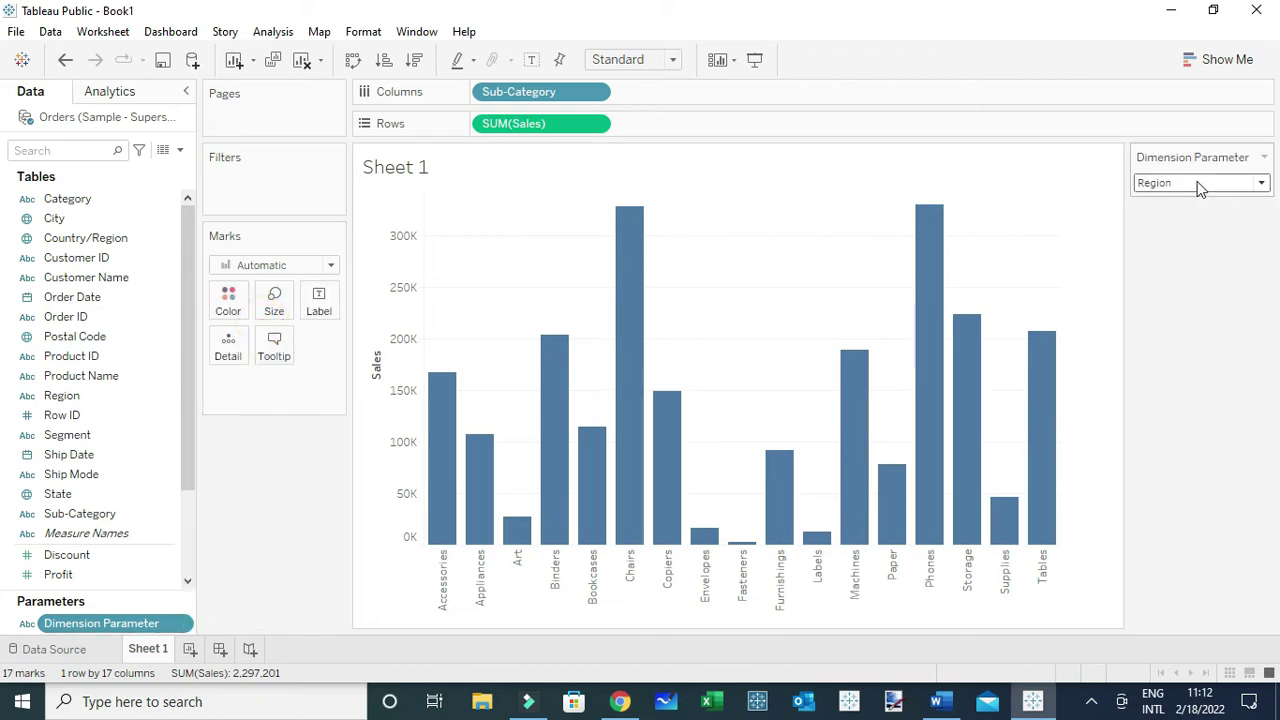
left_click(1197, 185)
left_click(1183, 205)
left_click(1177, 182)
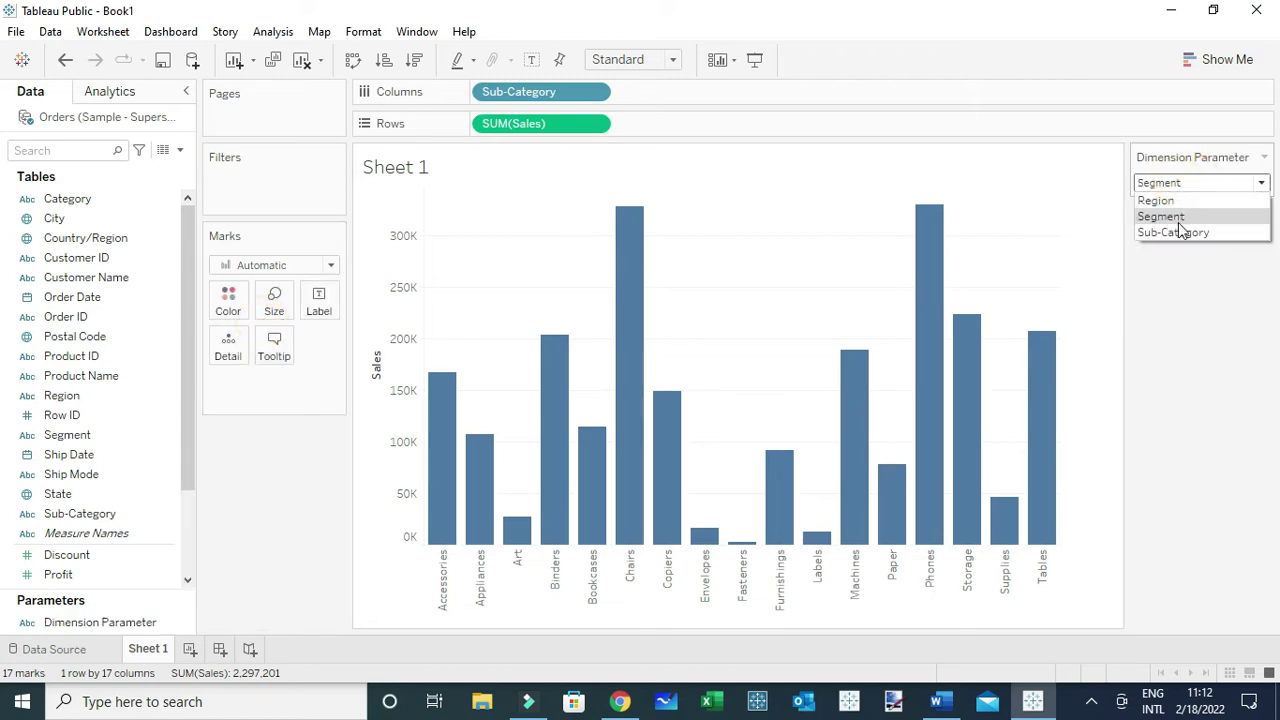
left_click(1177, 230)
left_click(1167, 188)
left_click(1166, 205)
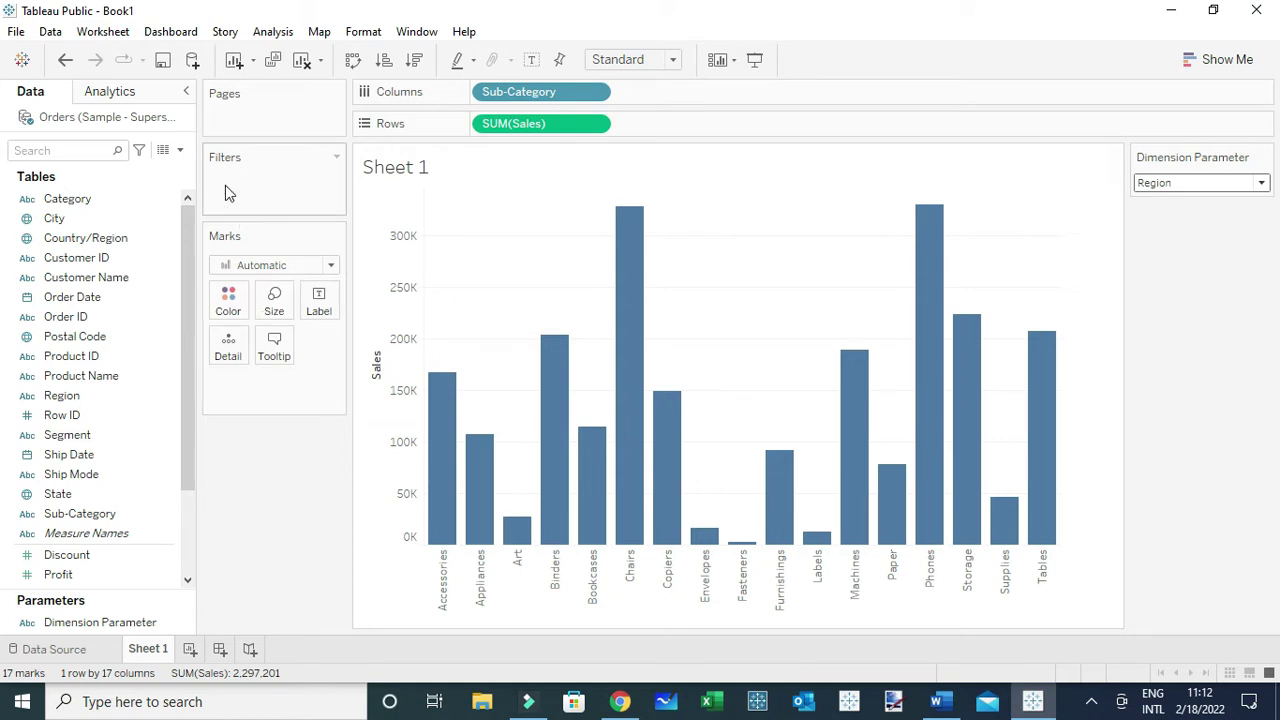
Step: Start a second parameter named "Measure Parameter" with the String data type and a list of allowable values
left_click(181, 150)
left_click(146, 191)
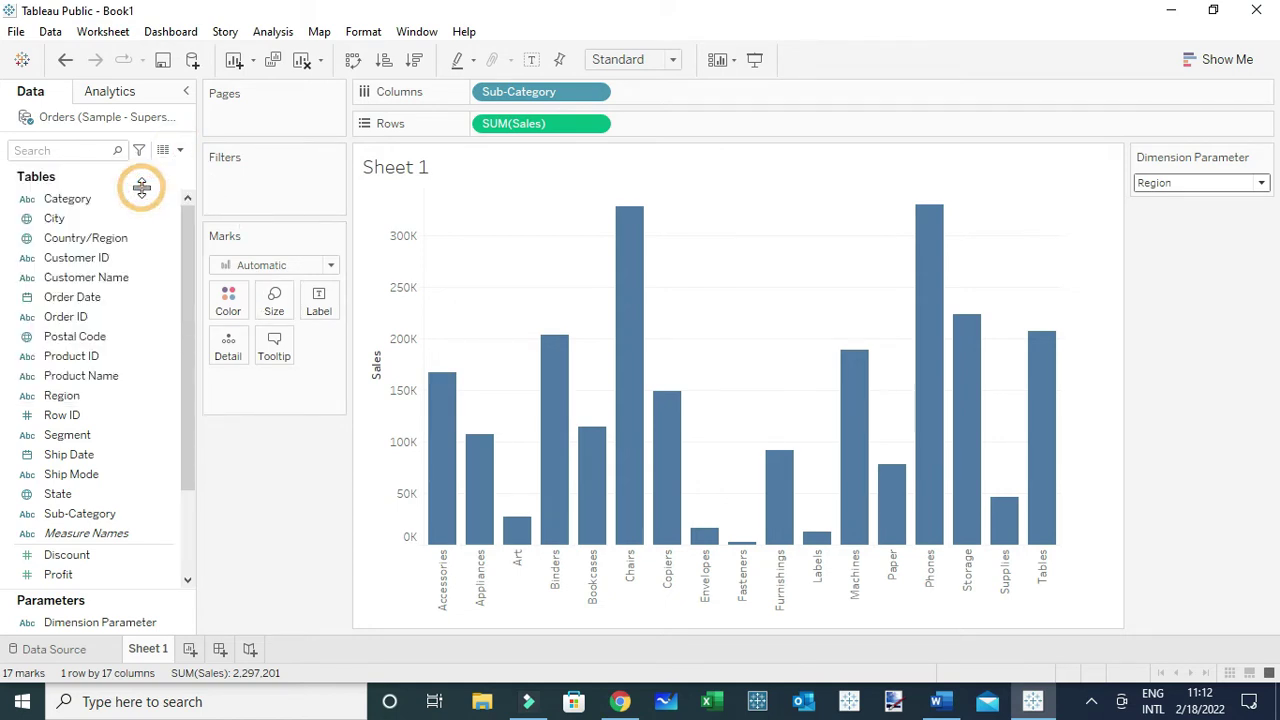
type("Measure")
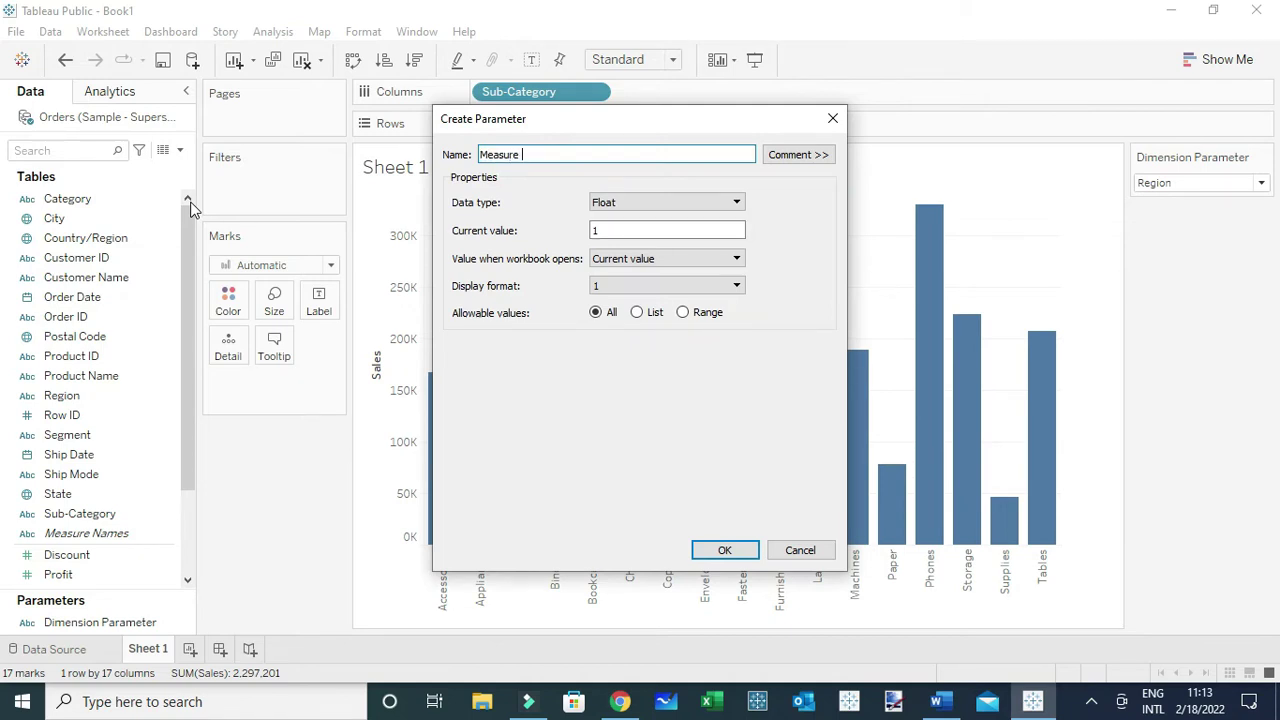
type(" Parameter")
left_click(632, 206)
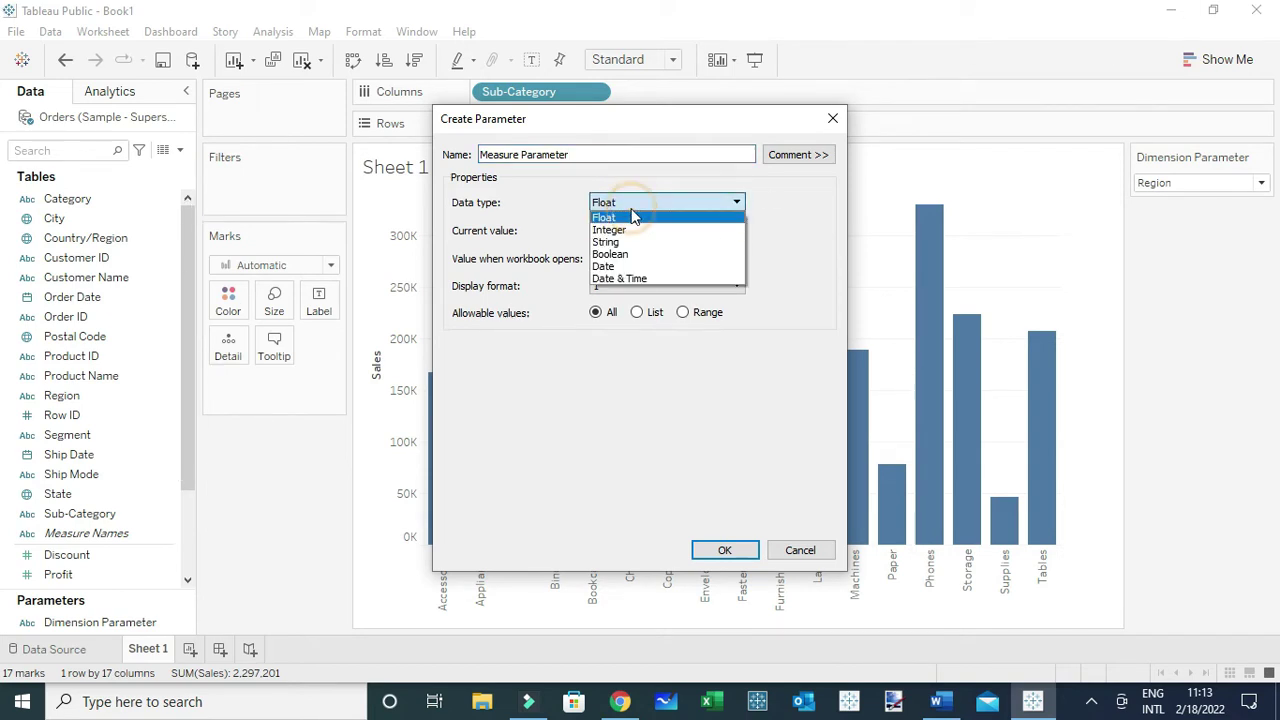
left_click(622, 243)
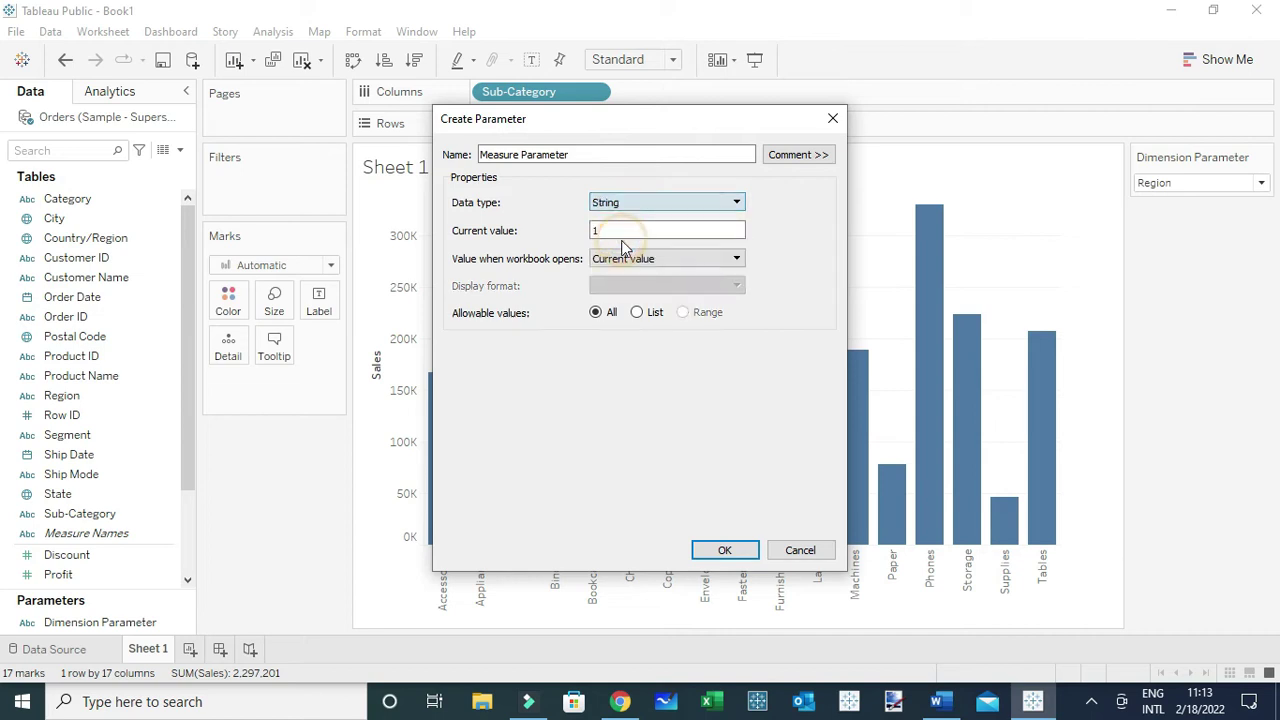
left_click(634, 314)
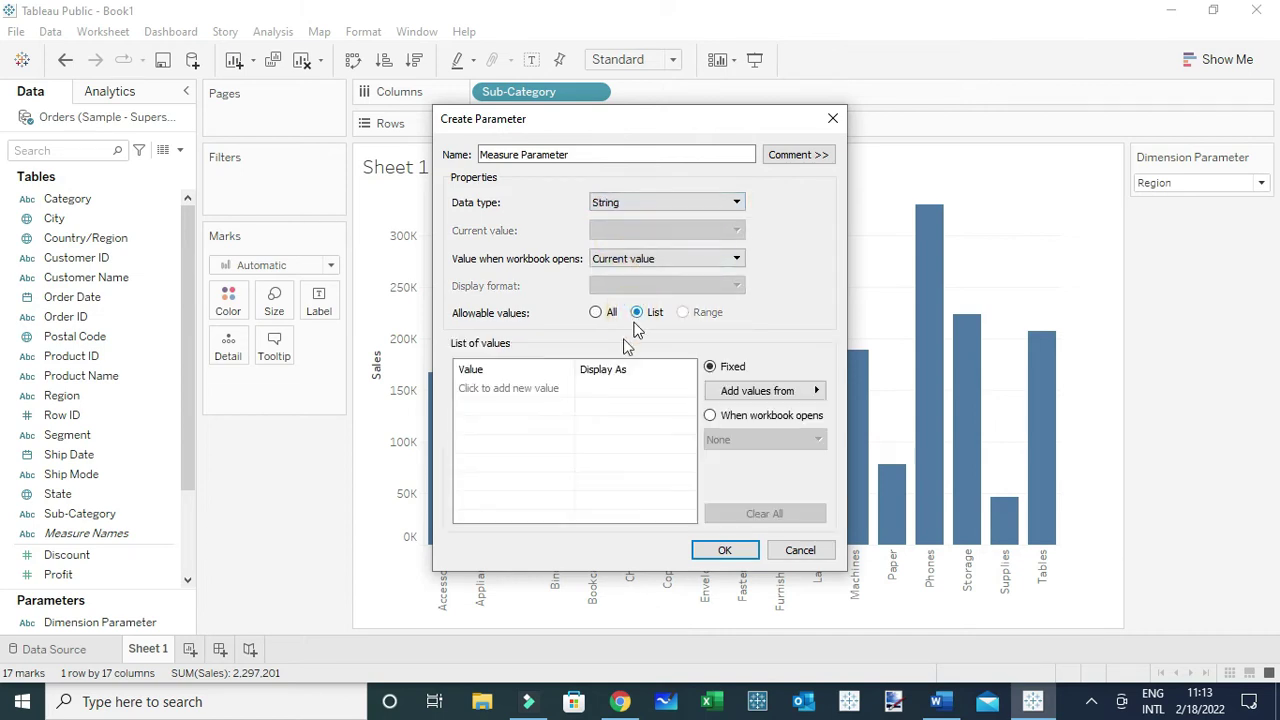
Step: Add Profit, Sales, Discount and Quantity to the Measure Parameter's list of values and create the parameter
left_click(522, 388)
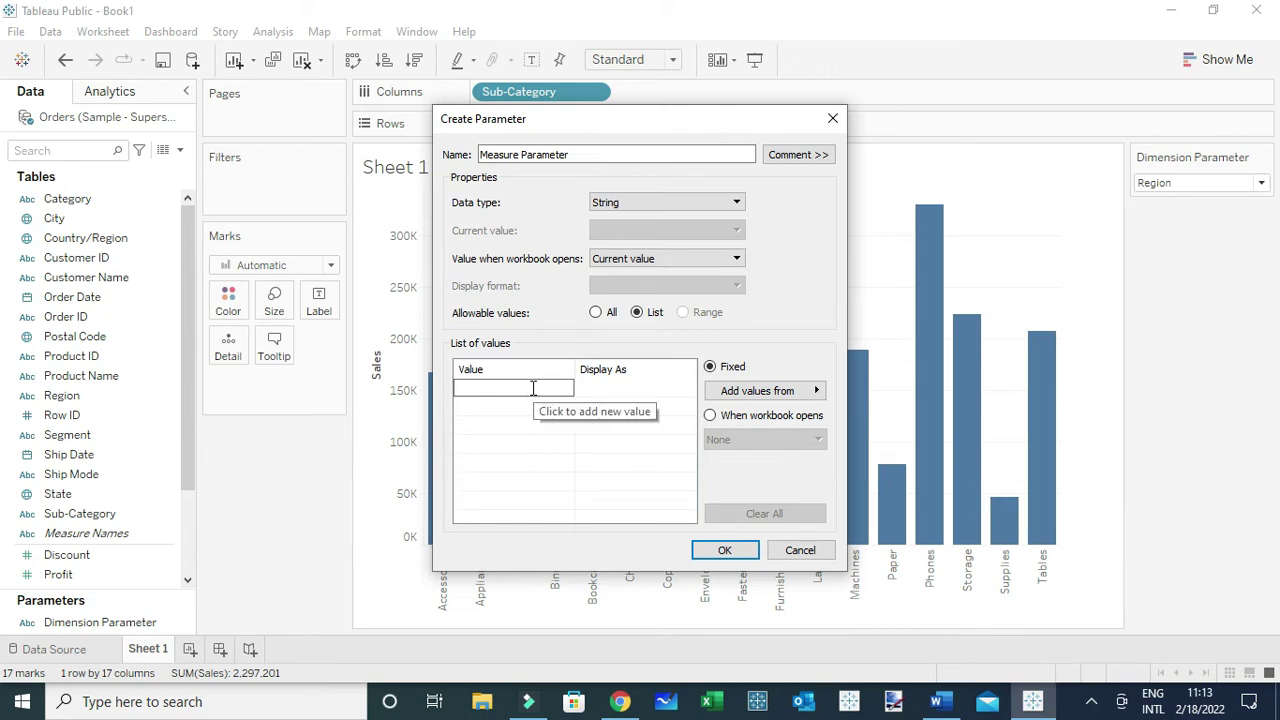
type("Profit")
key("Return")
type("Sales")
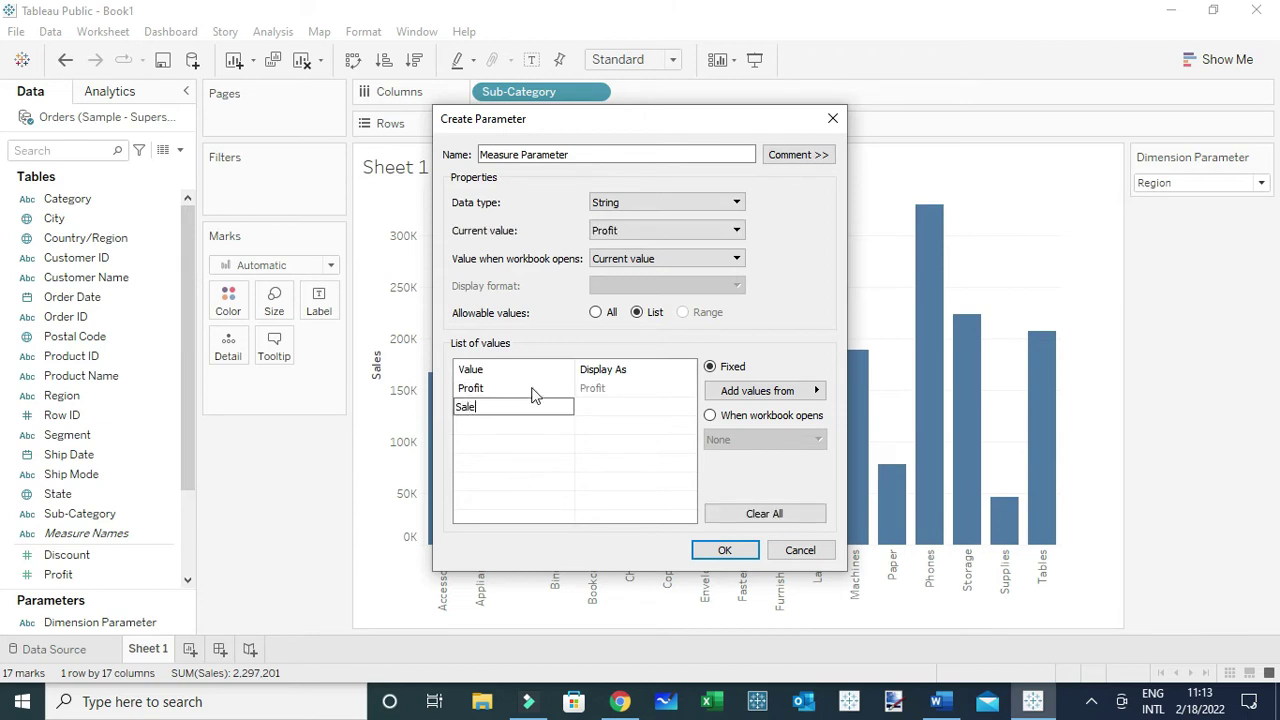
key("Return")
type("D")
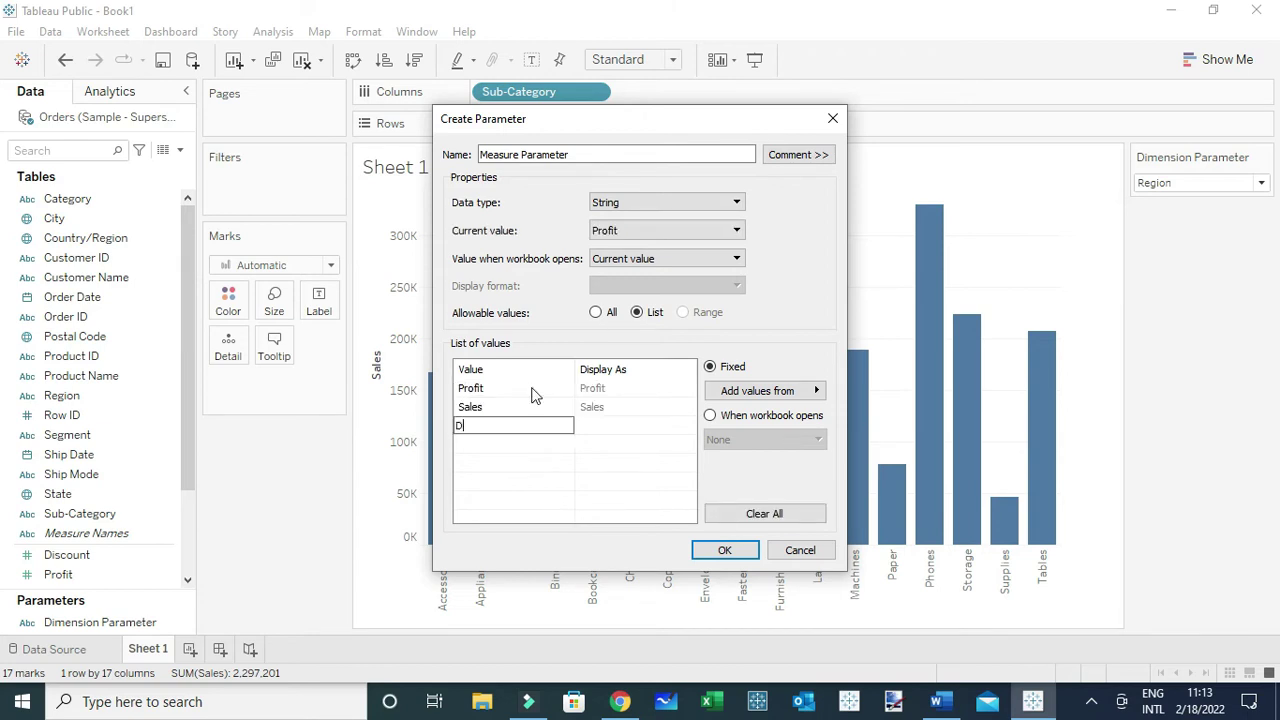
type("iscount")
key("Return")
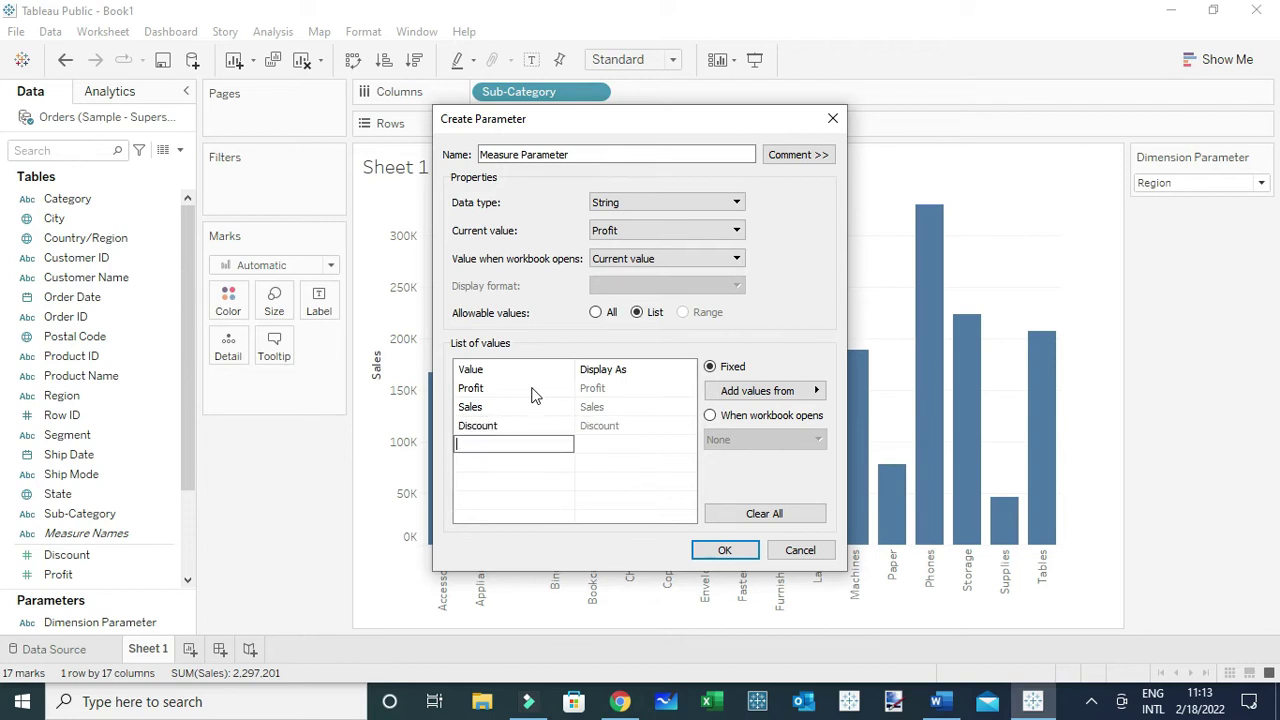
type("Quantity")
key("Return")
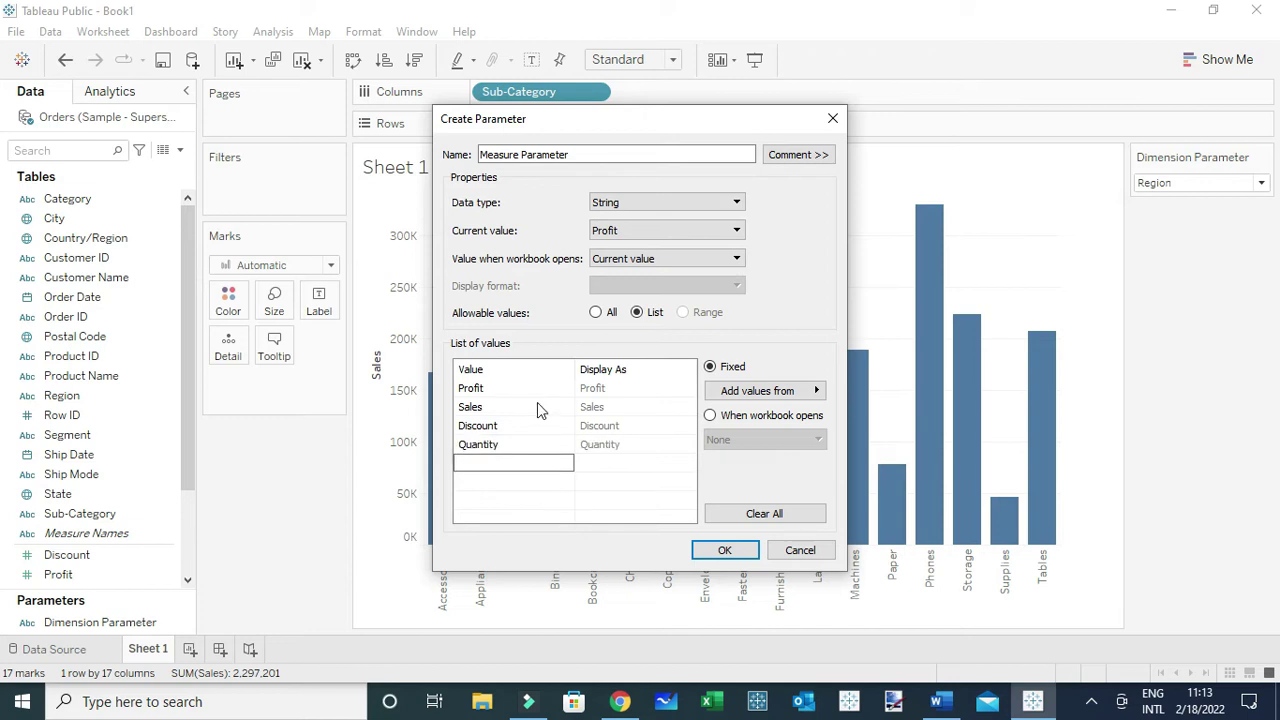
left_click(724, 550)
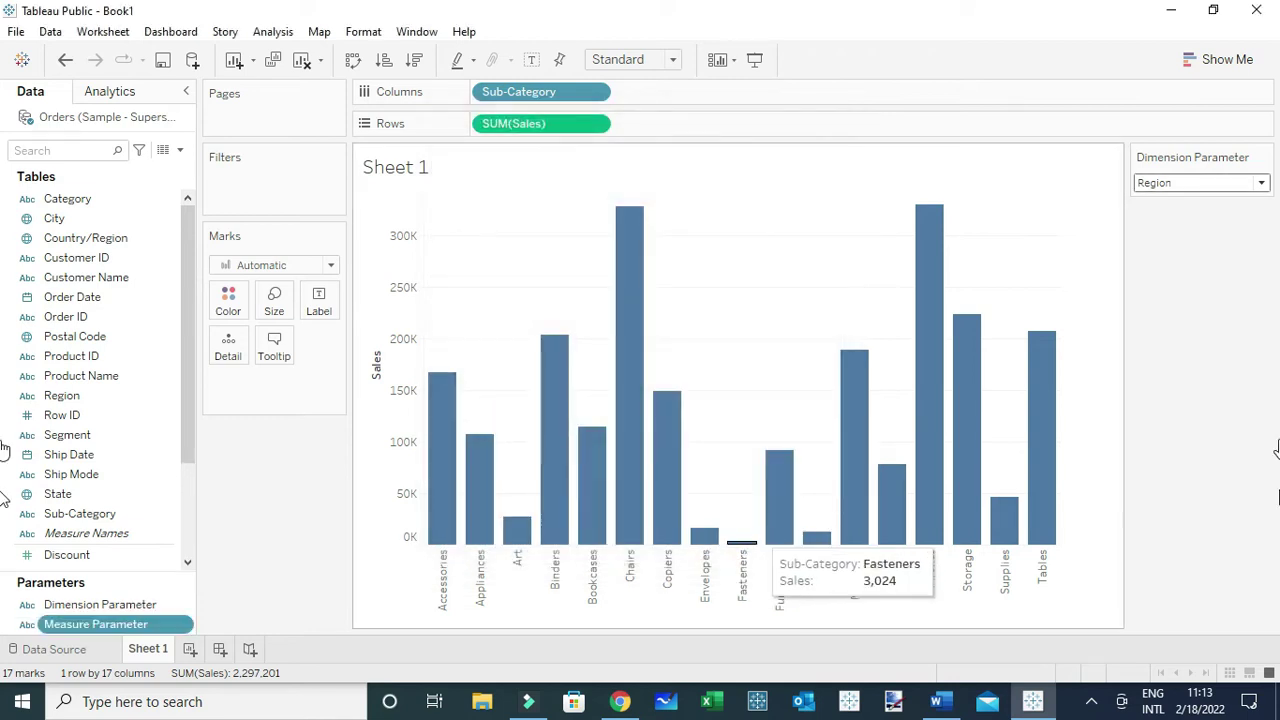
Step: Show the Measure Parameter control on the sheet and try Sales and Discount, ending on Profit
right_click(145, 630)
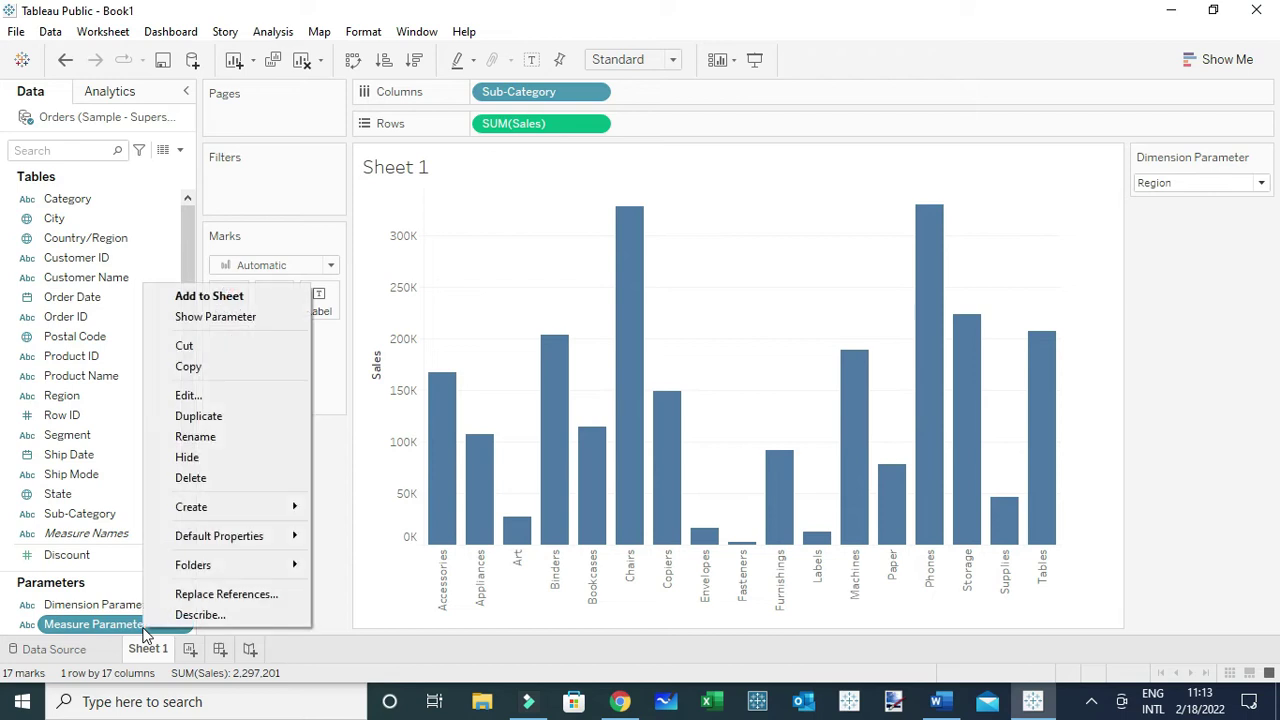
left_click(237, 316)
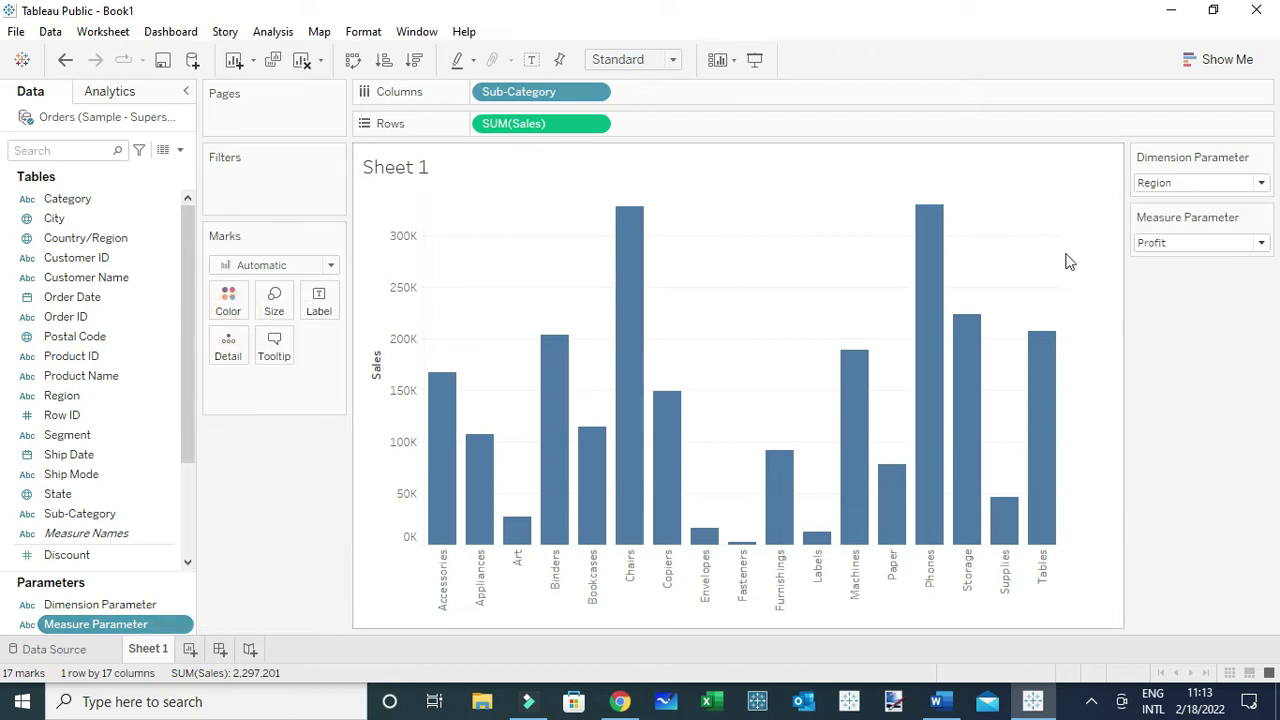
left_click(1179, 243)
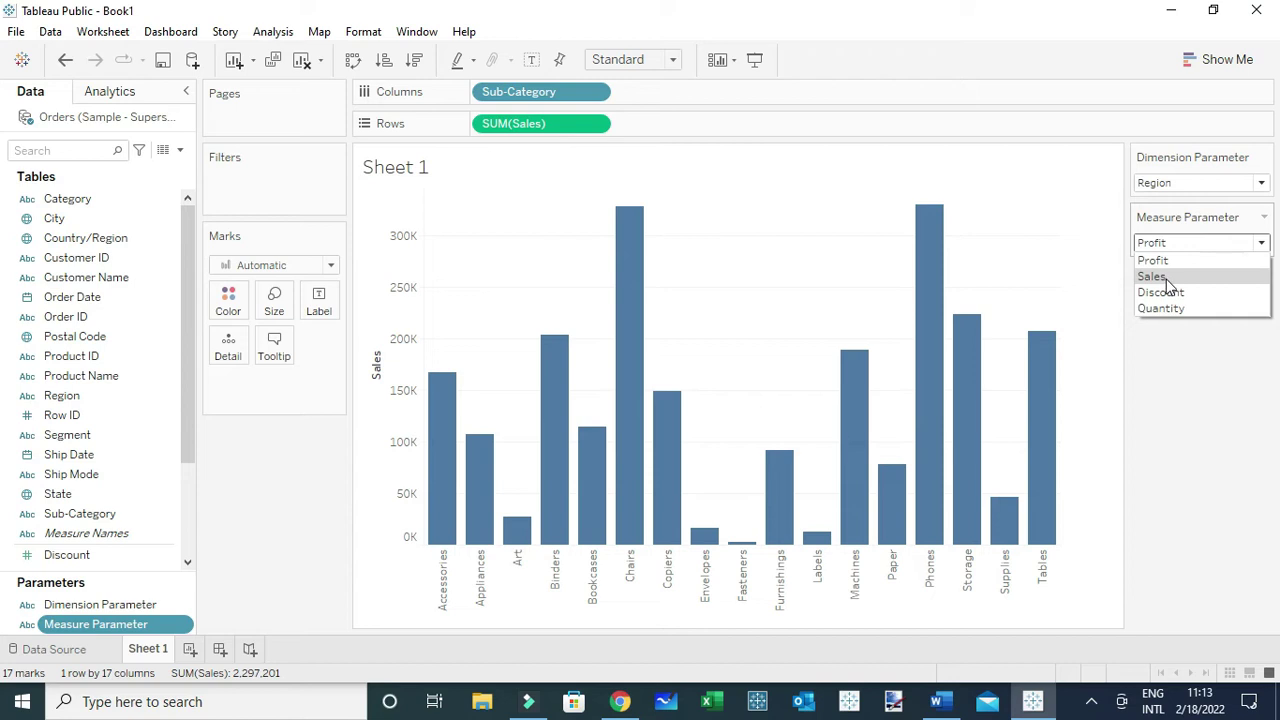
left_click(1166, 278)
left_click(1150, 243)
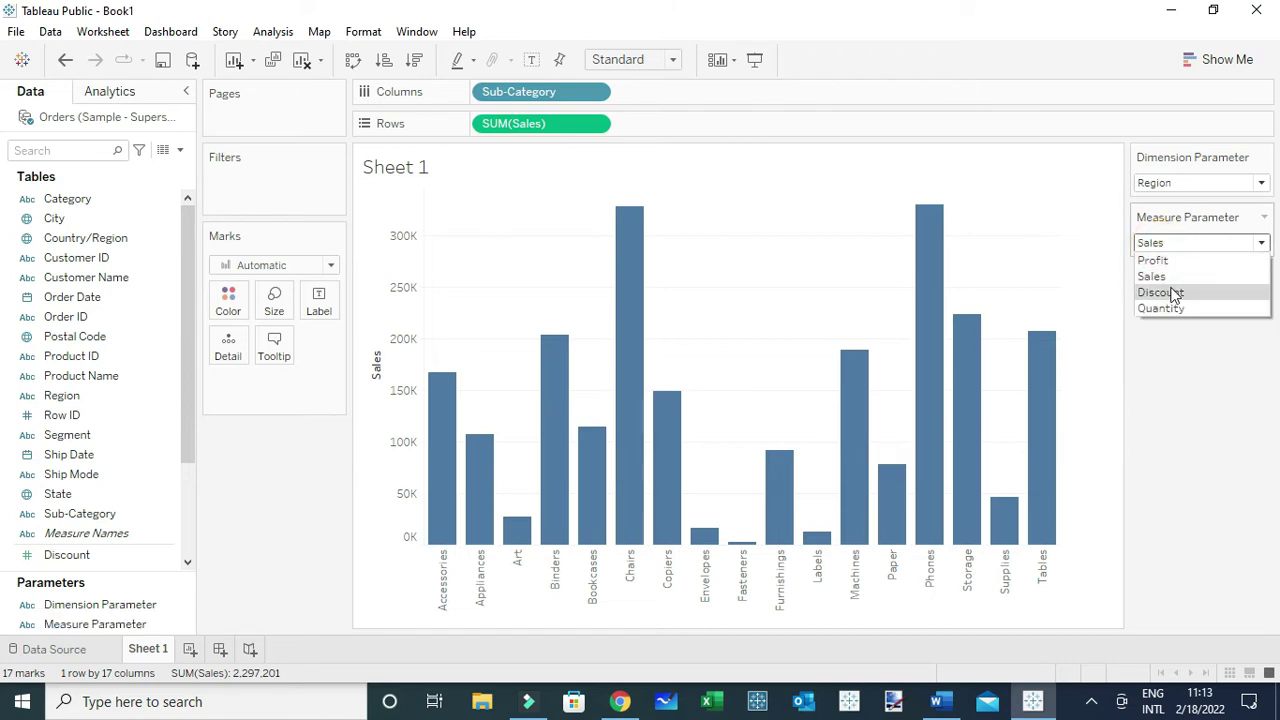
left_click(1154, 290)
scroll(1154, 246, "up", 2)
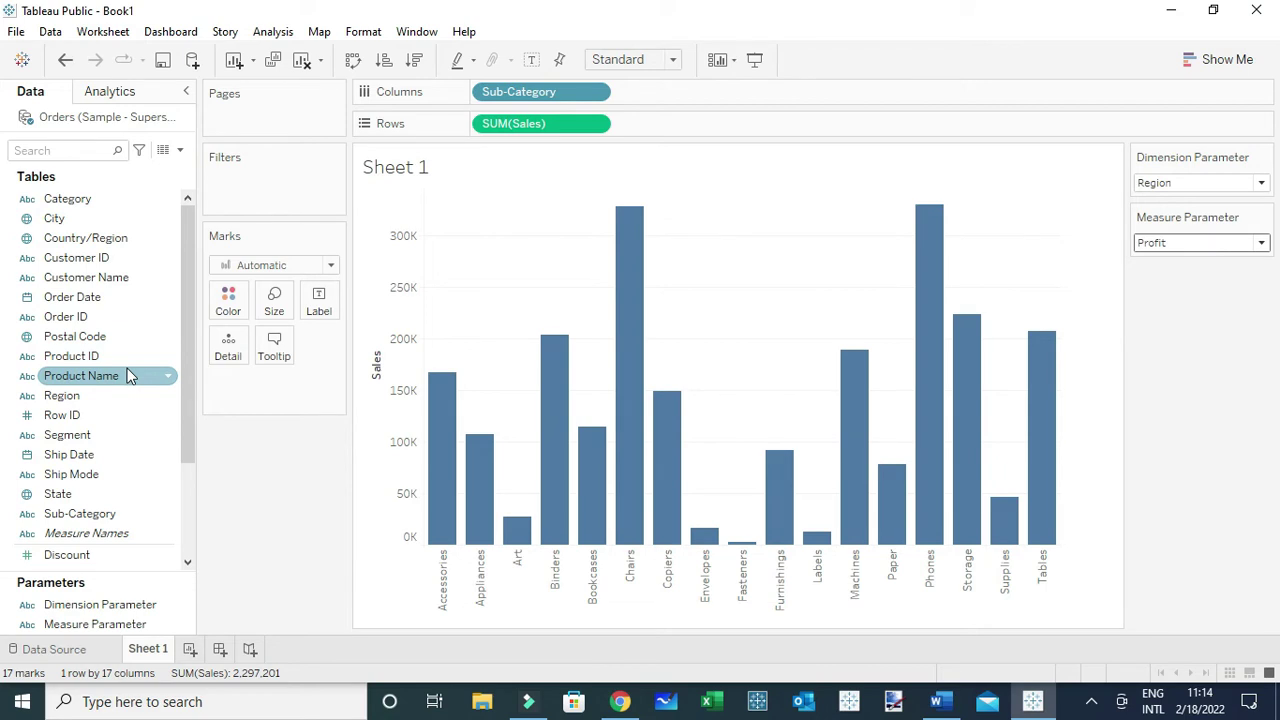
Step: Start a new calculated field named "Dimension calculation"
left_click(180, 150)
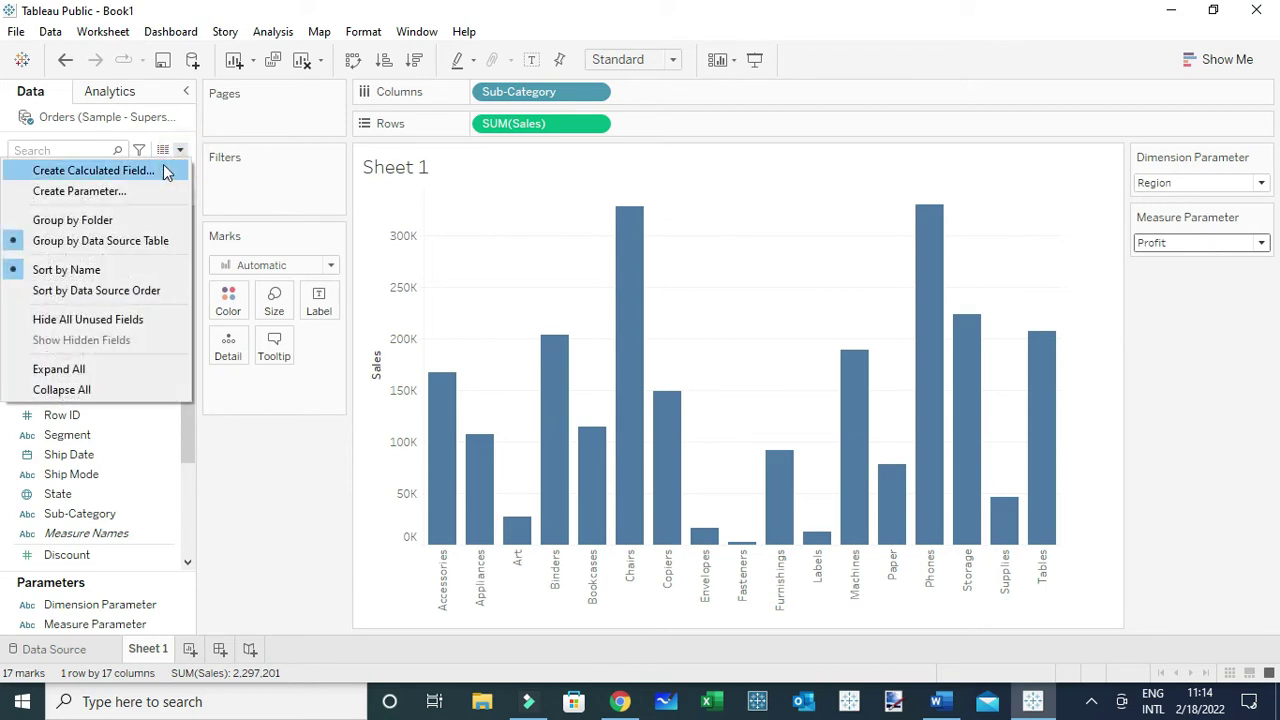
left_click(163, 168)
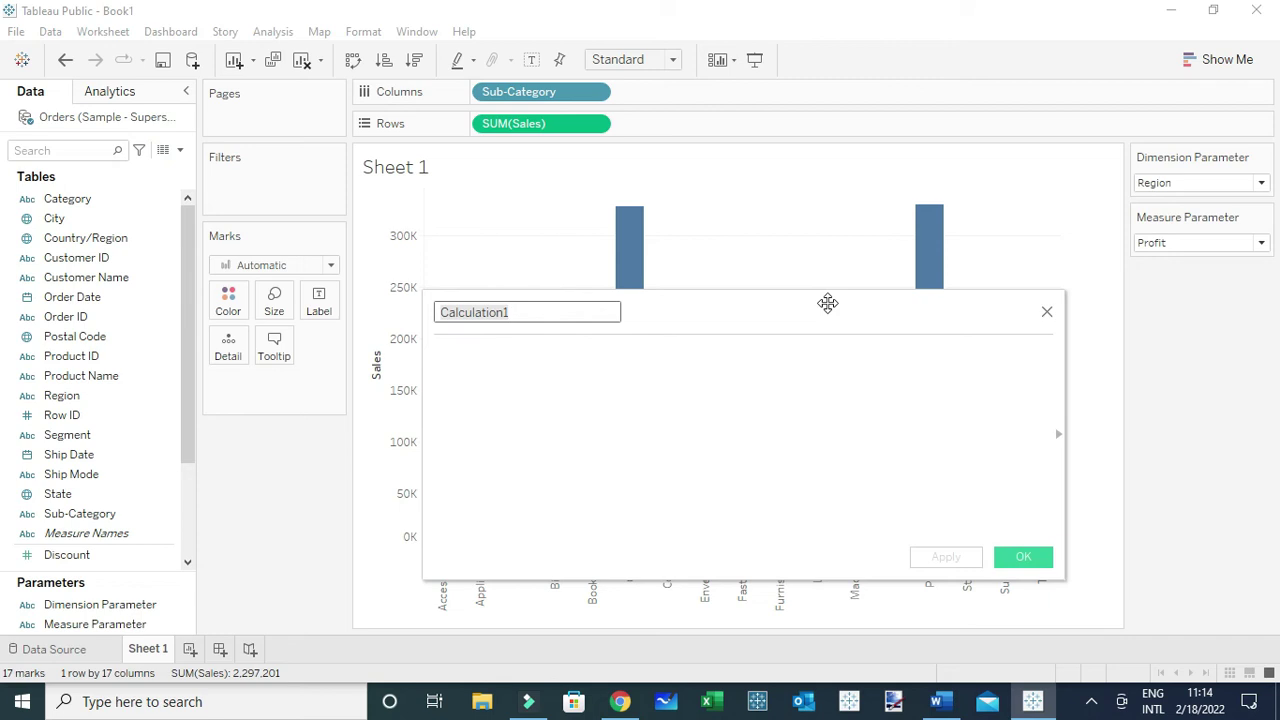
key("ctrl+a")
key("BackSpace")
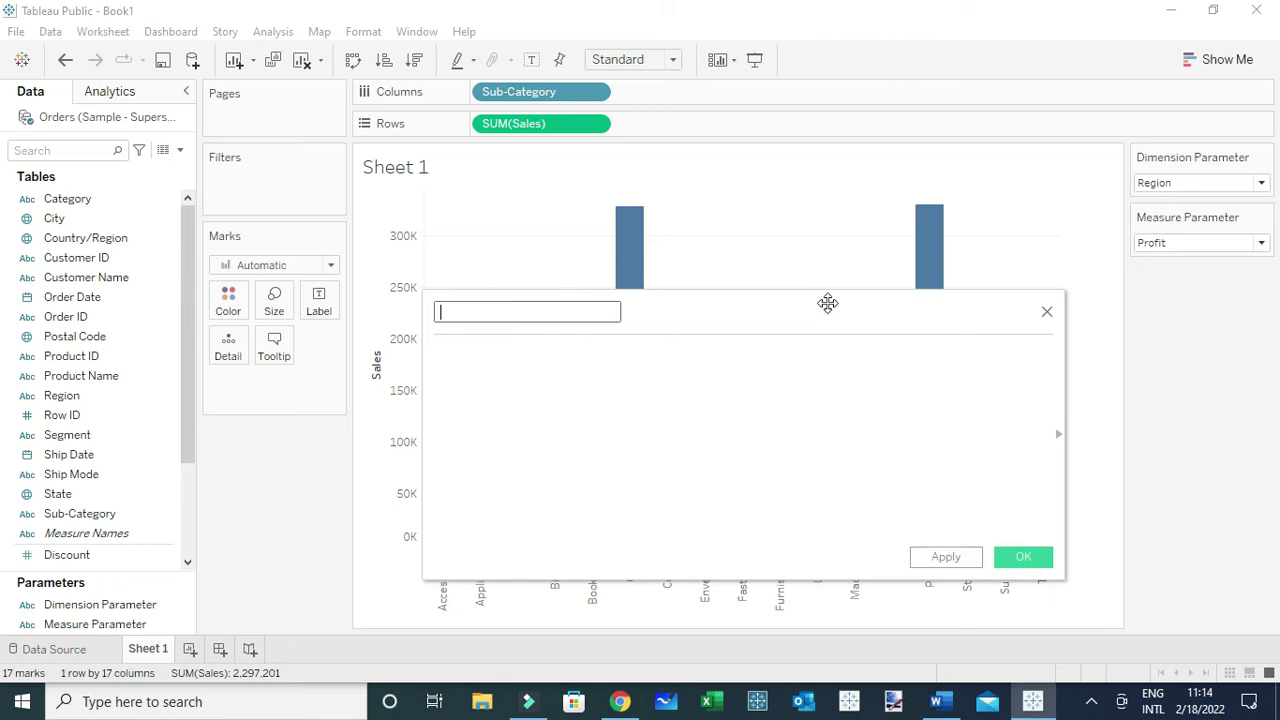
type("Dimension calculation")
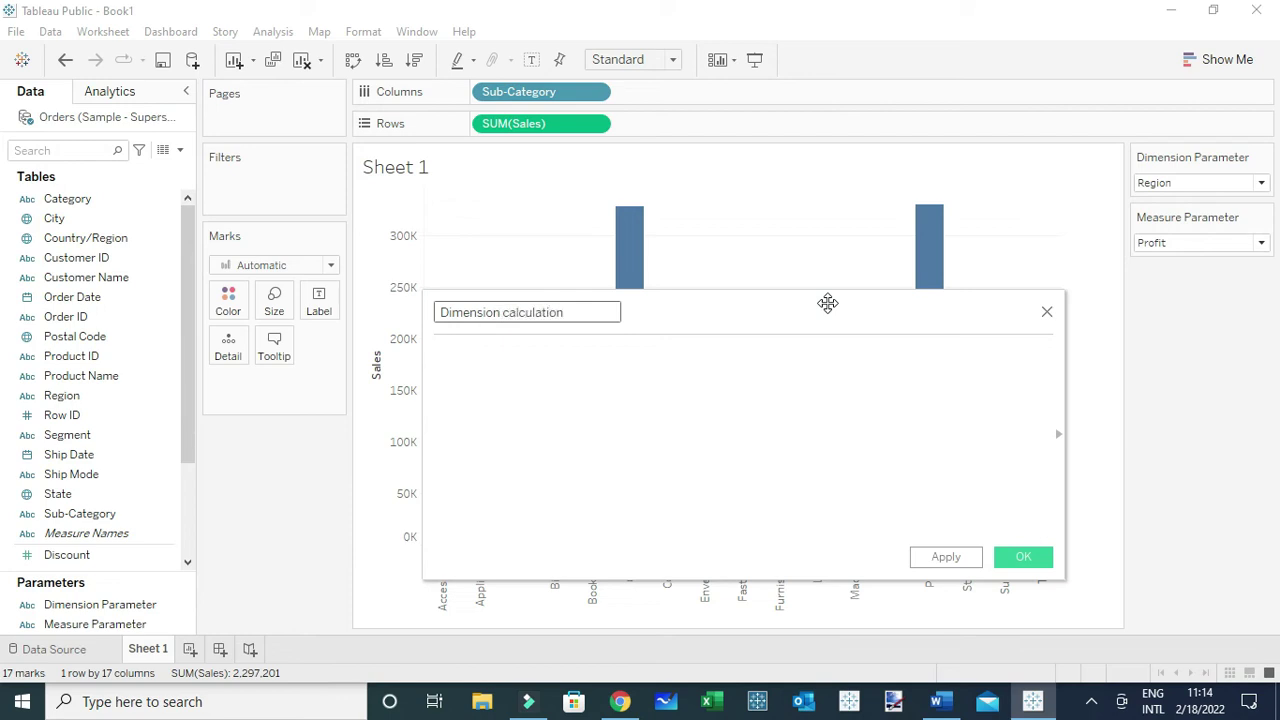
Step: Begin the formula with a condition that returns [Region] if [Dimension Parameter]='Region'
left_click(492, 372)
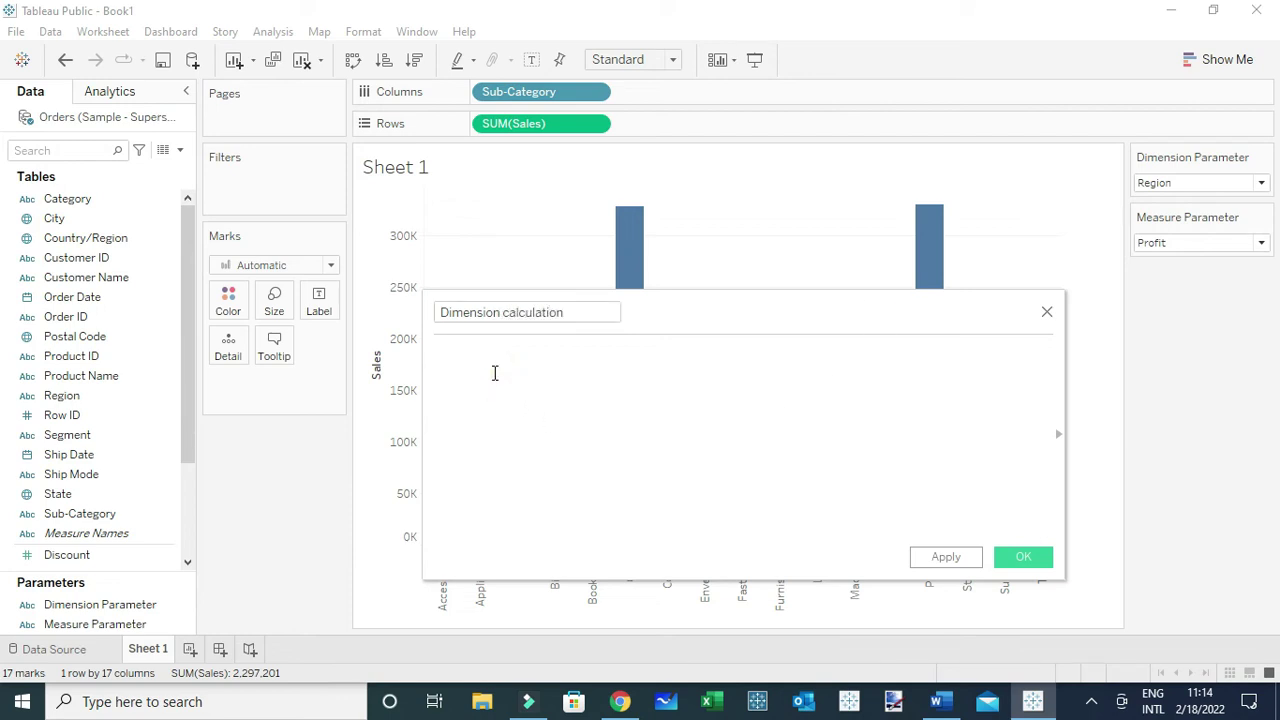
type("if ")
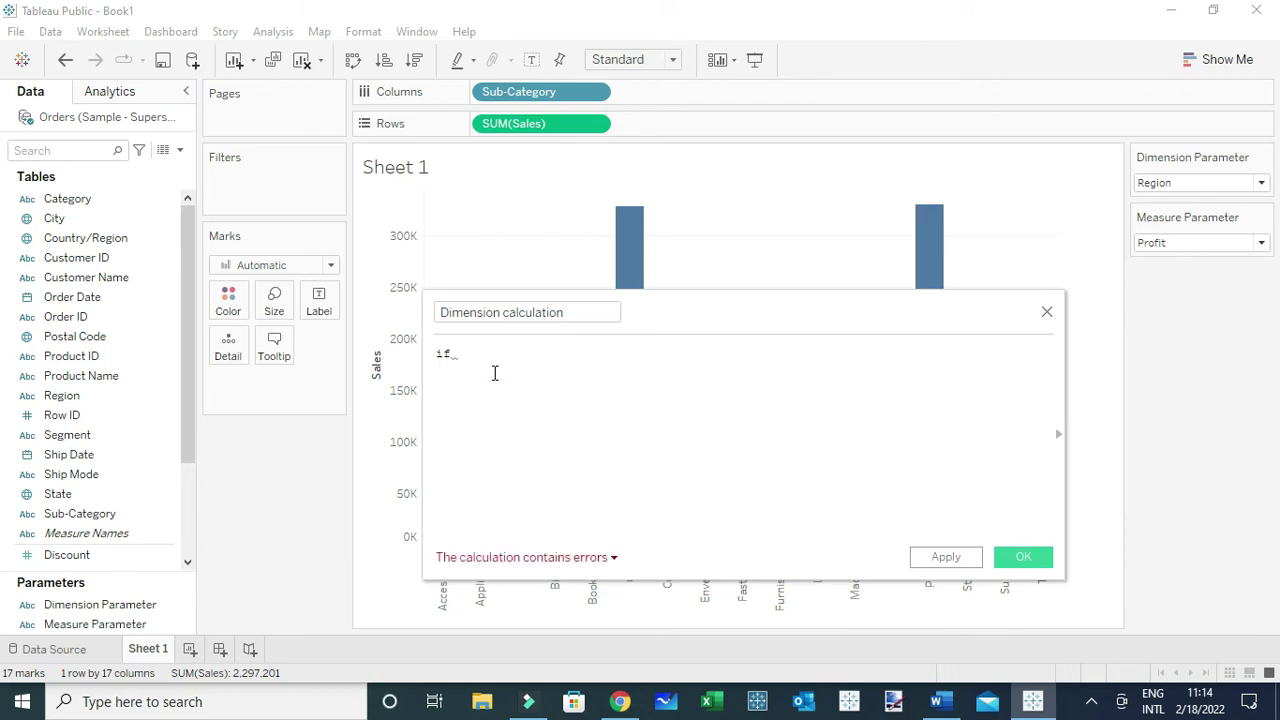
type("di")
left_click(494, 375)
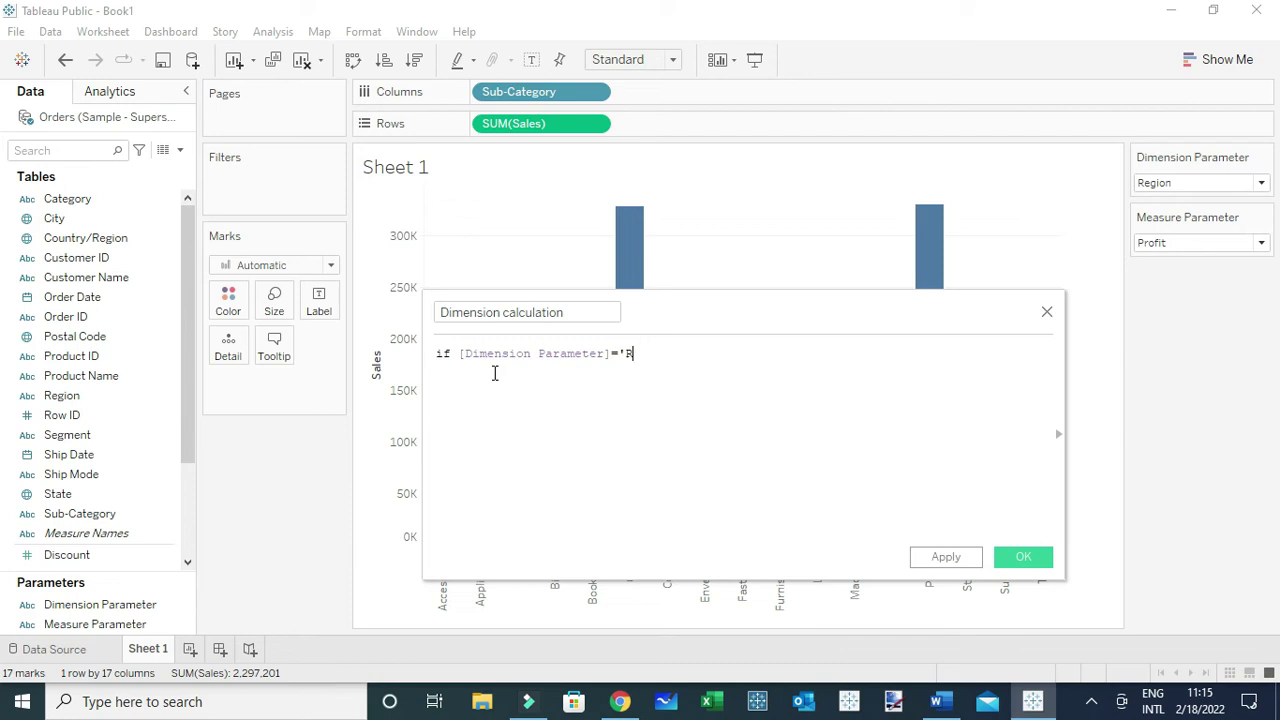
type("='Region'")
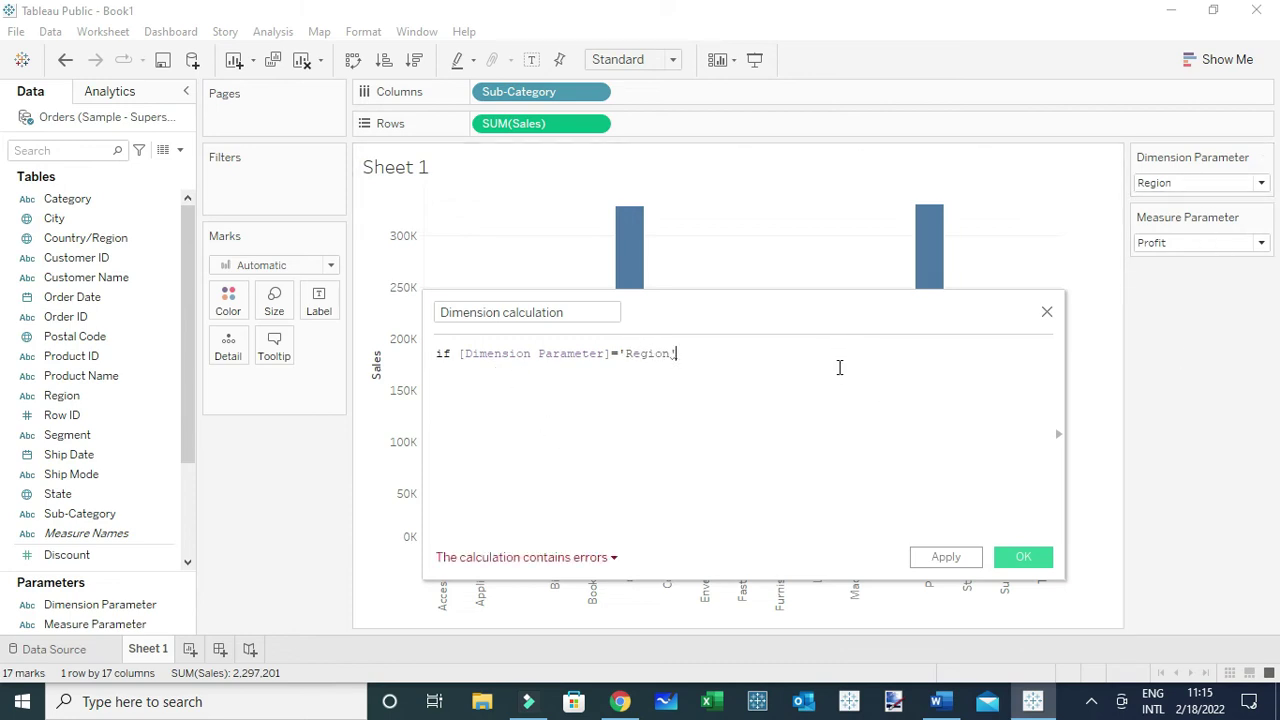
type(" then")
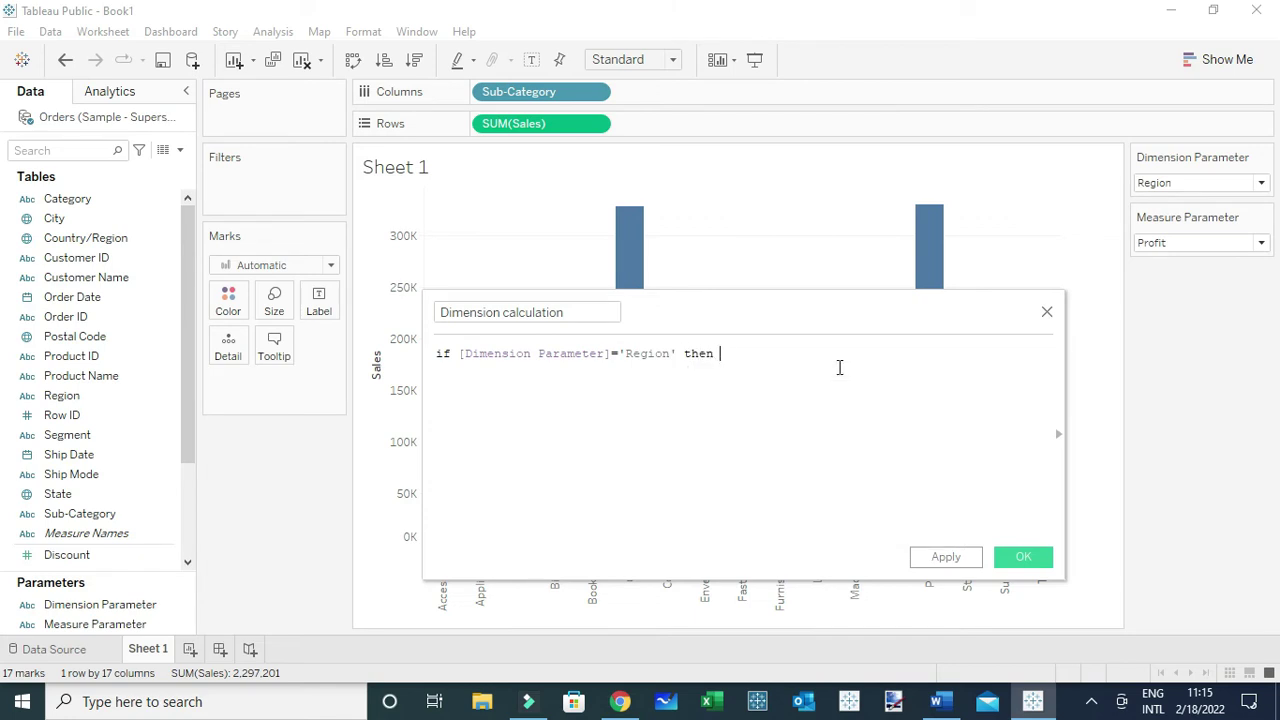
type(" re")
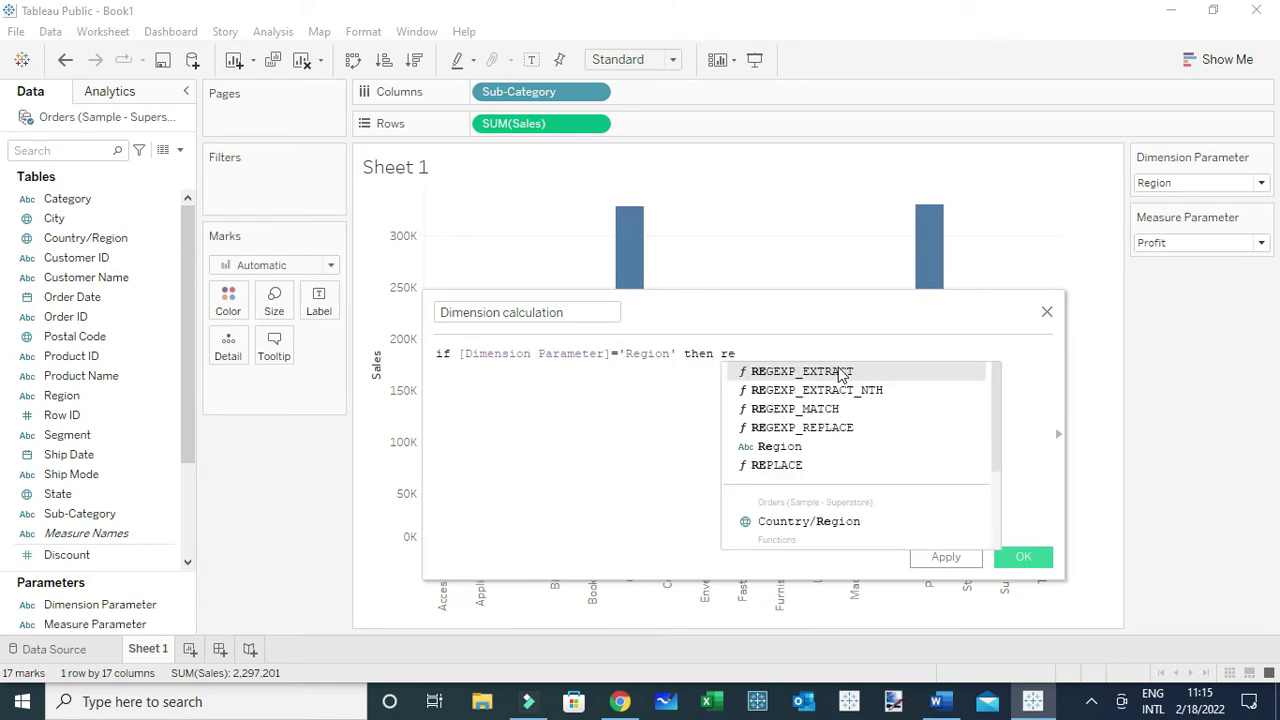
left_click(815, 447)
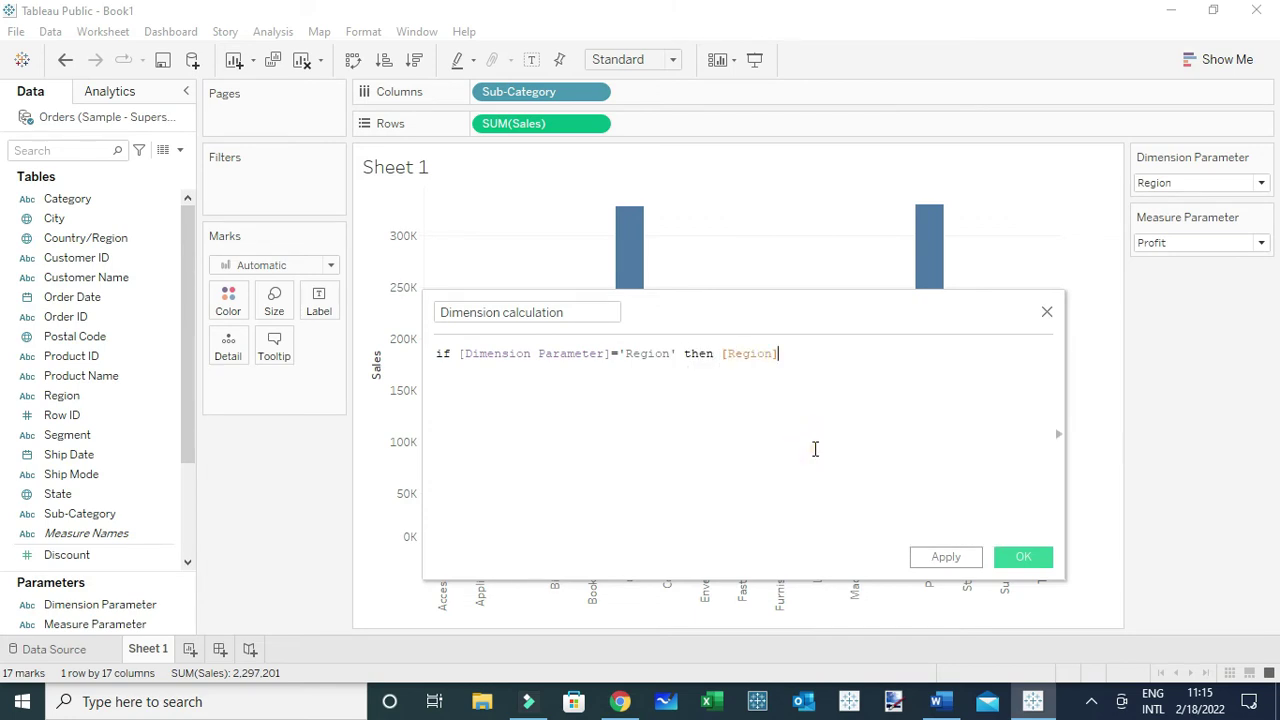
Step: Add an ELSEIF line to the dimension formula that returns [Segment] for [Dimension Parameter]='Segment'
key("Return")
type("elsei")
key("Return")
type("di")
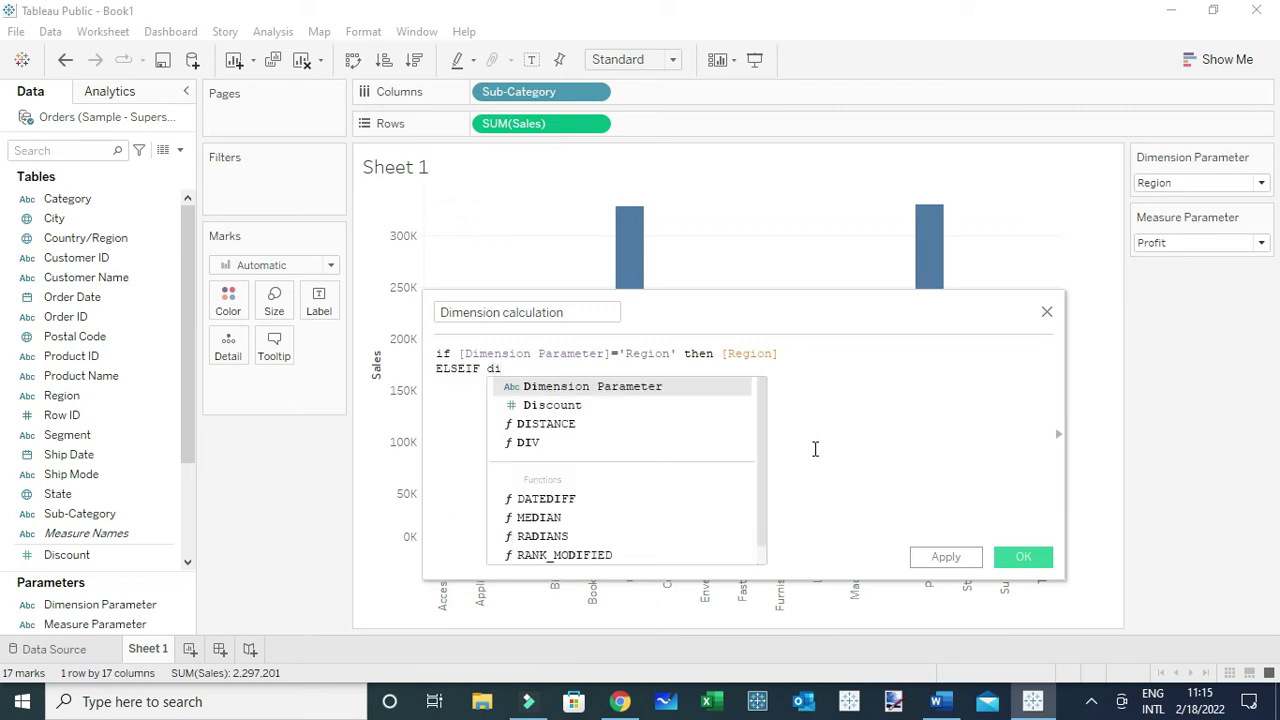
key("Return")
type("=")
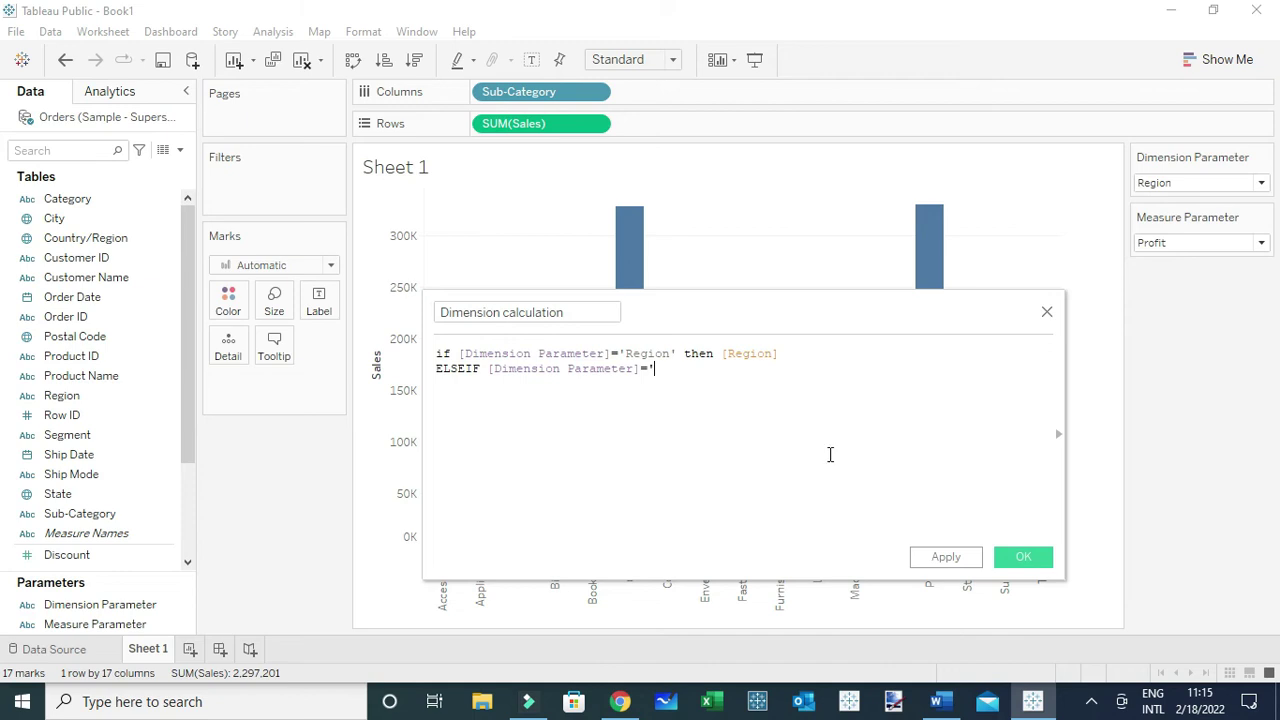
left_click(1196, 184)
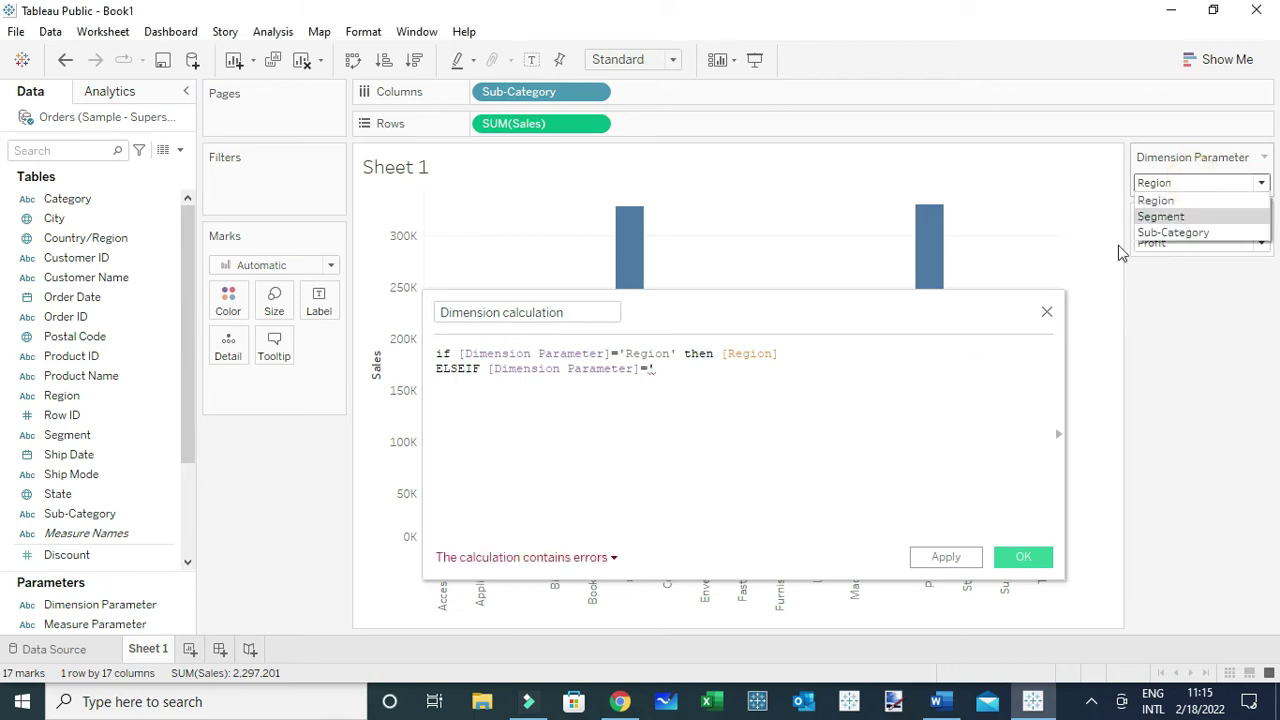
left_click(713, 380)
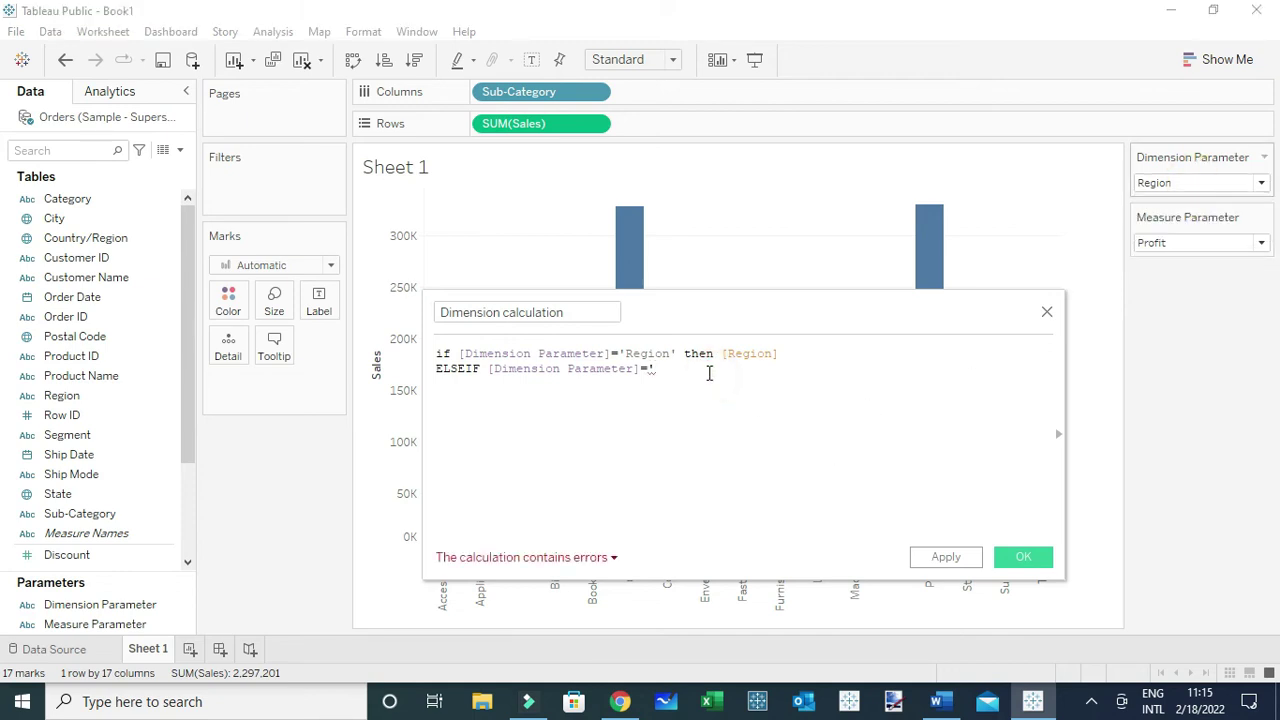
type("Segment")
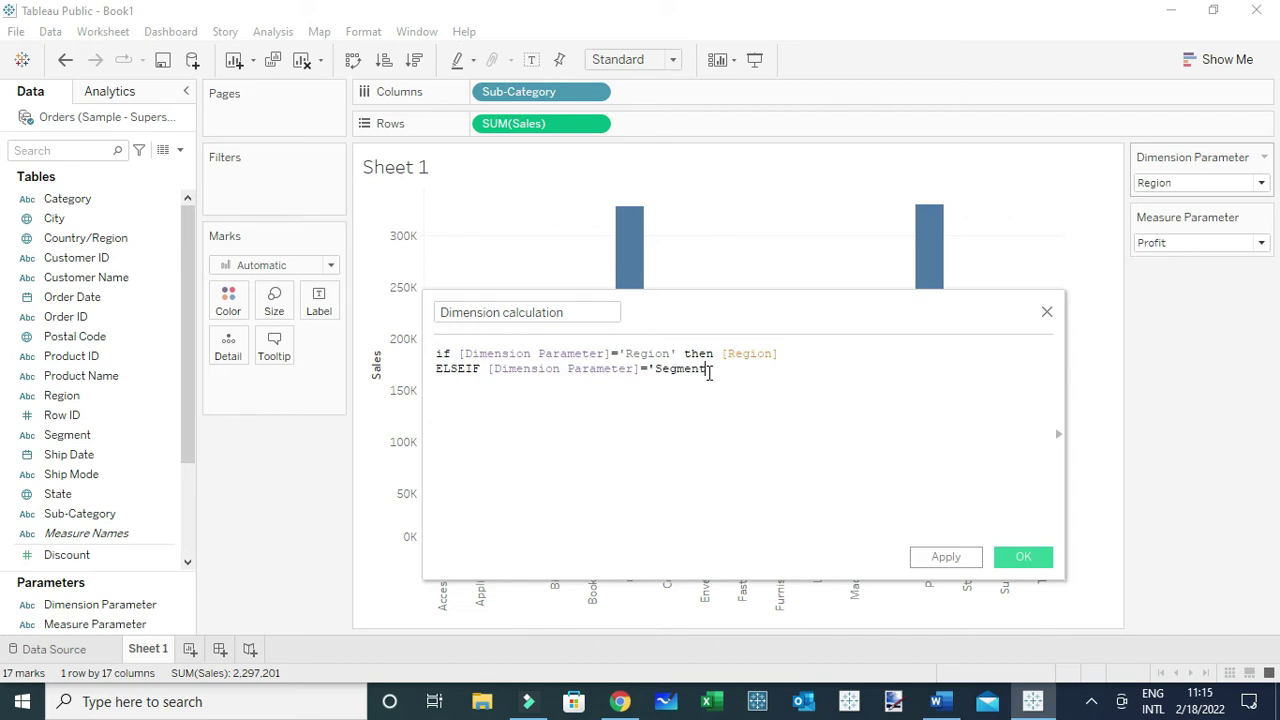
type("' then seg")
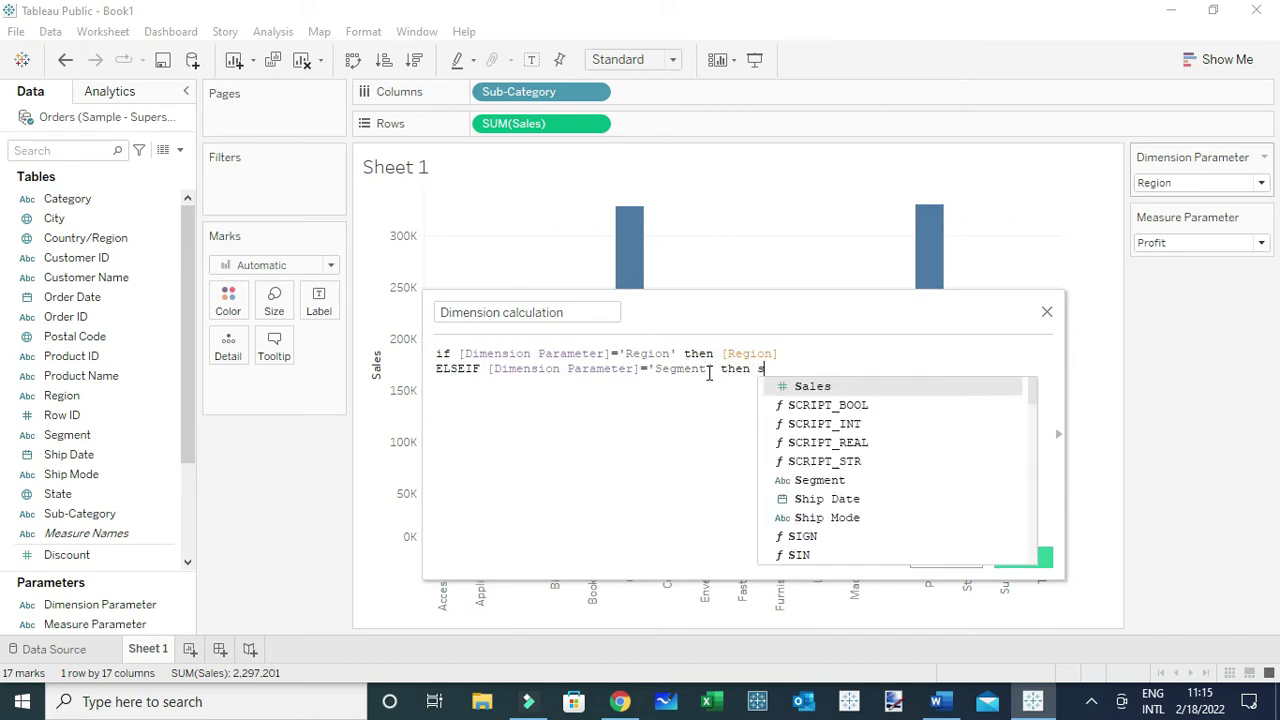
key("Return")
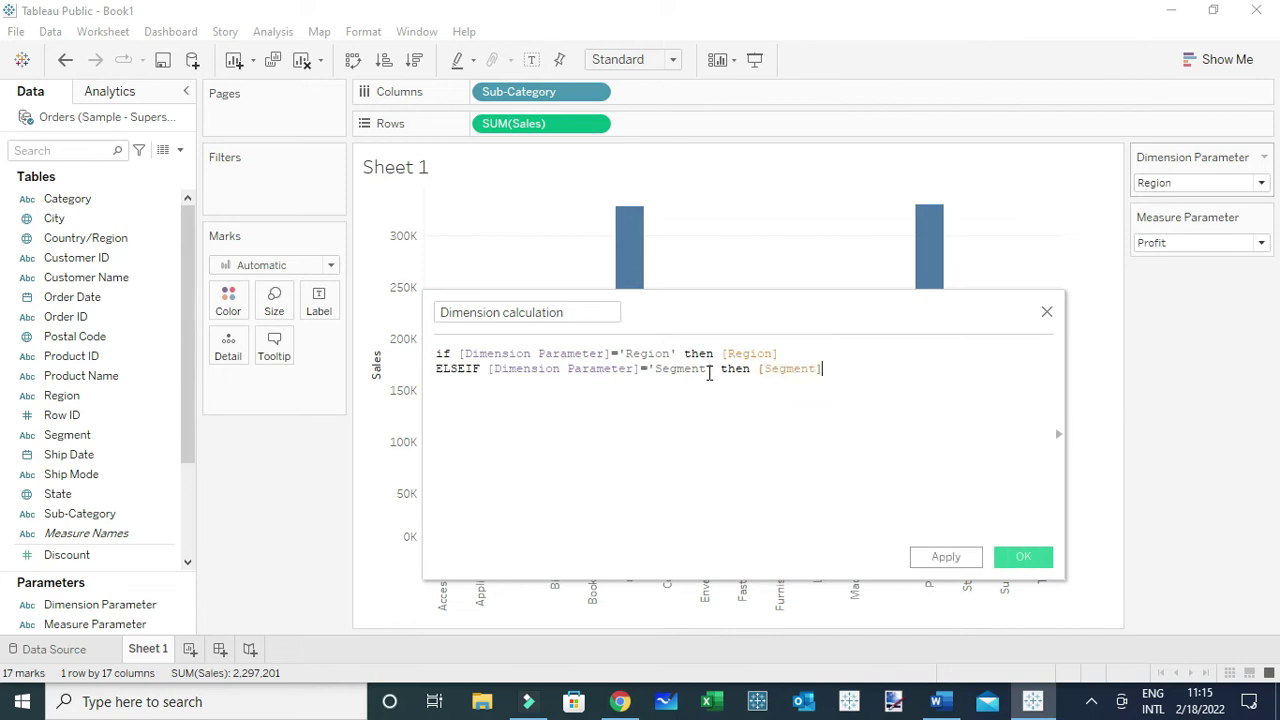
Step: Add the line ELSE [Dimension Parameter]='Sub-Category' then [Sub-Category] and close the formula with END
key("Return")
type("ELSEd")
key("BackSpace")
type("di")
key("Return")
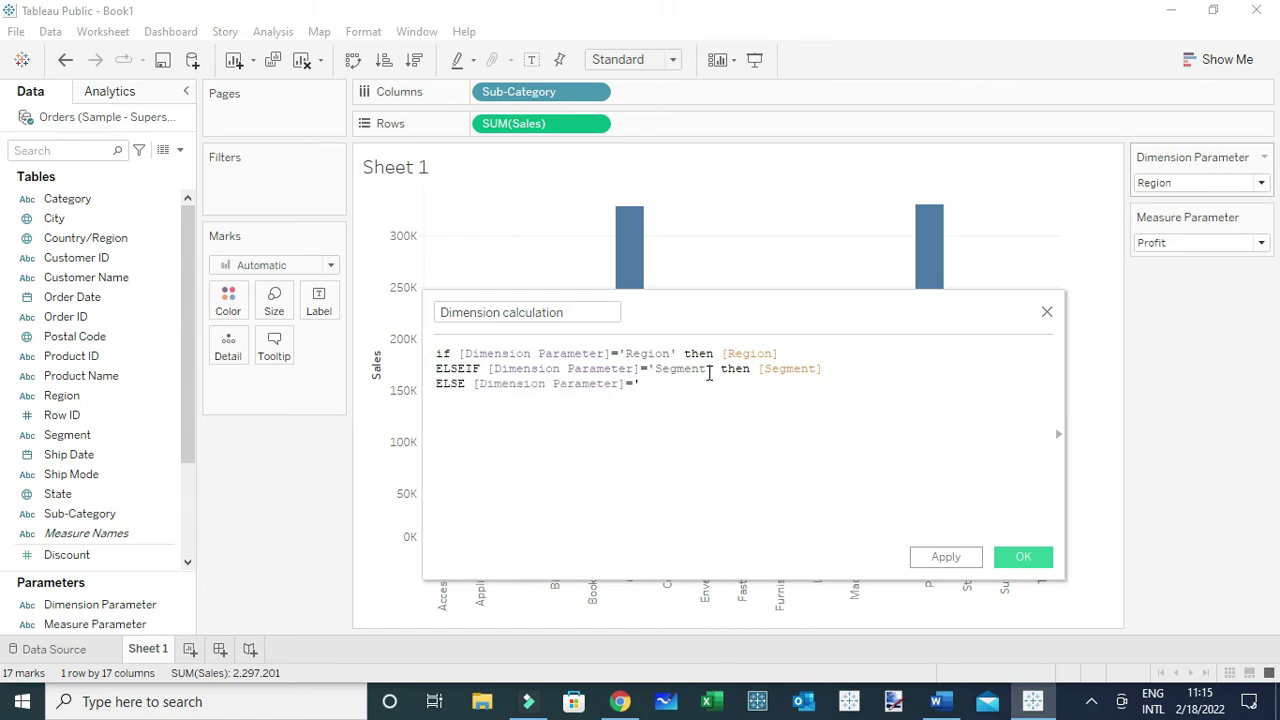
type("='Sub-Category' then sub")
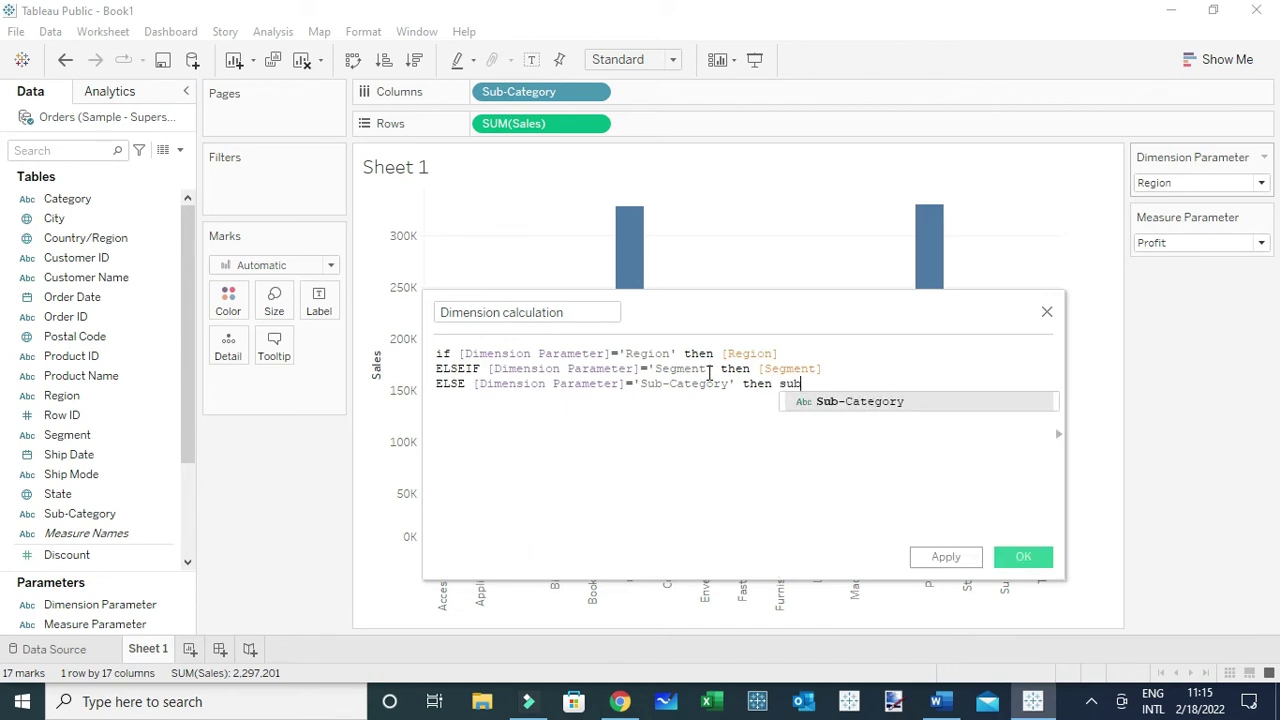
key("Return")
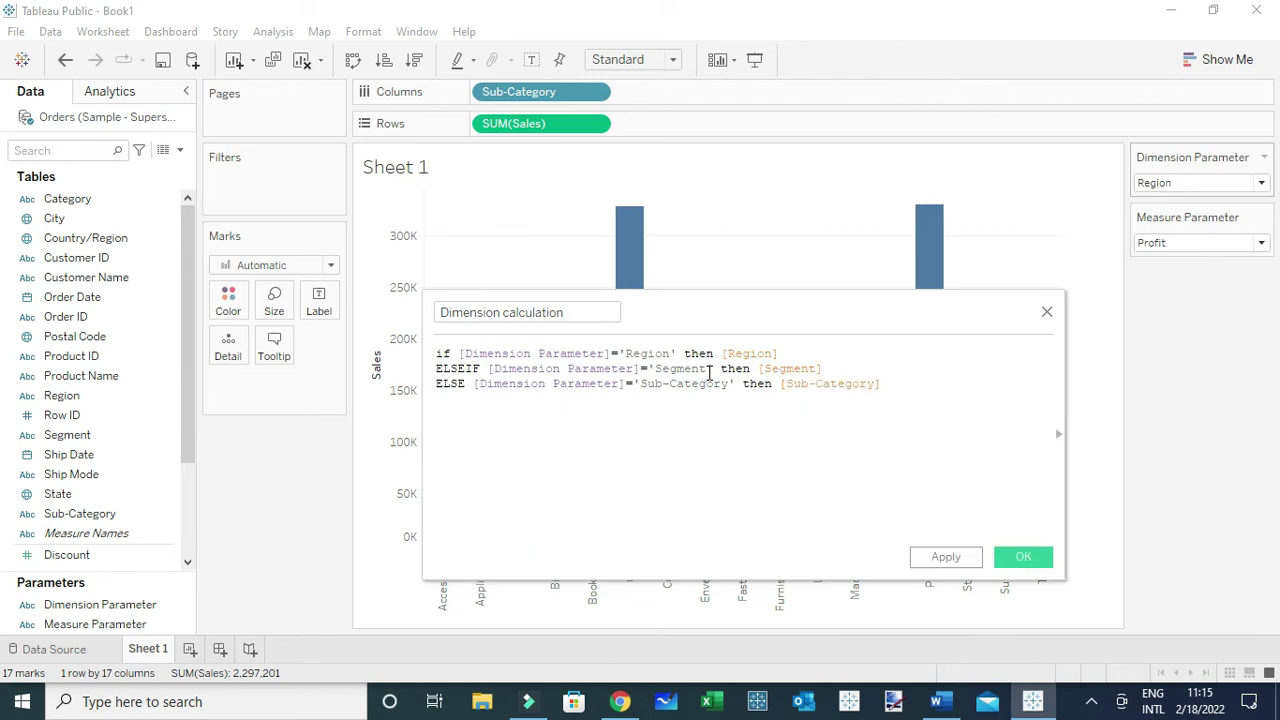
key("Return")
type("end")
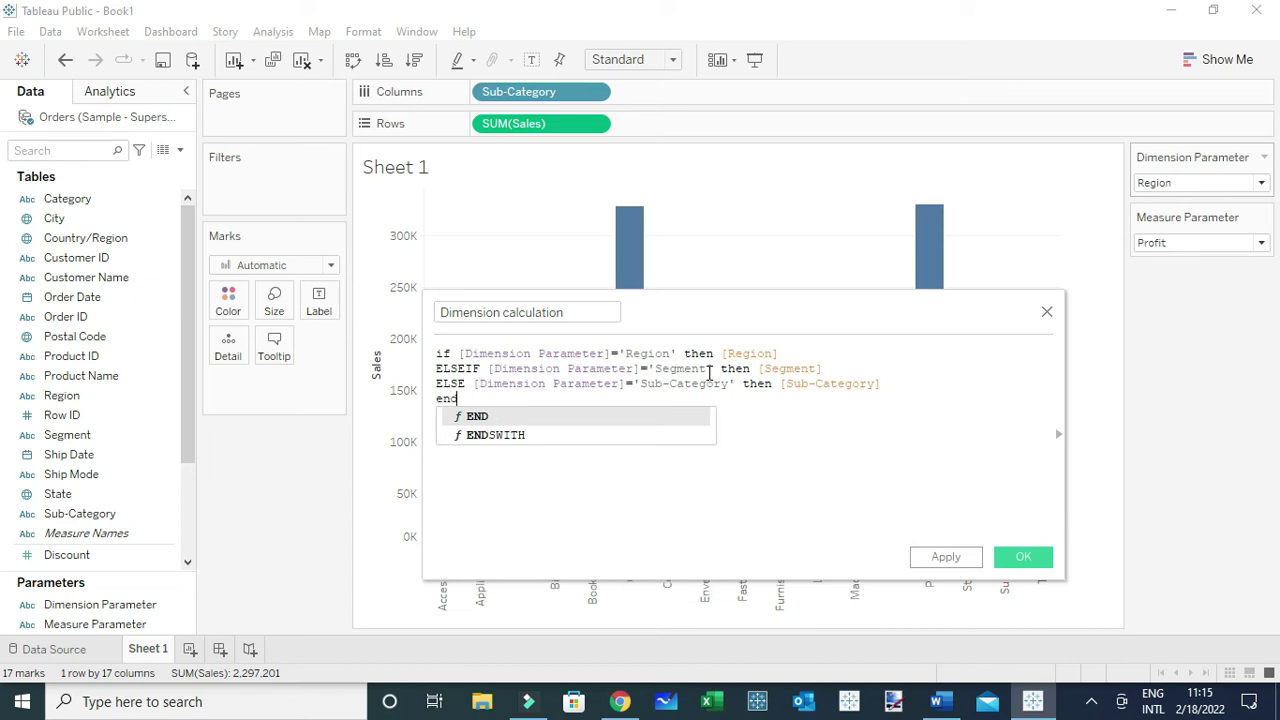
key("Return")
Step: Change ELSE to ELSEIF in the Sub-Category line and move the calculation editor higher over the chart
scroll(905, 457, "up", 1)
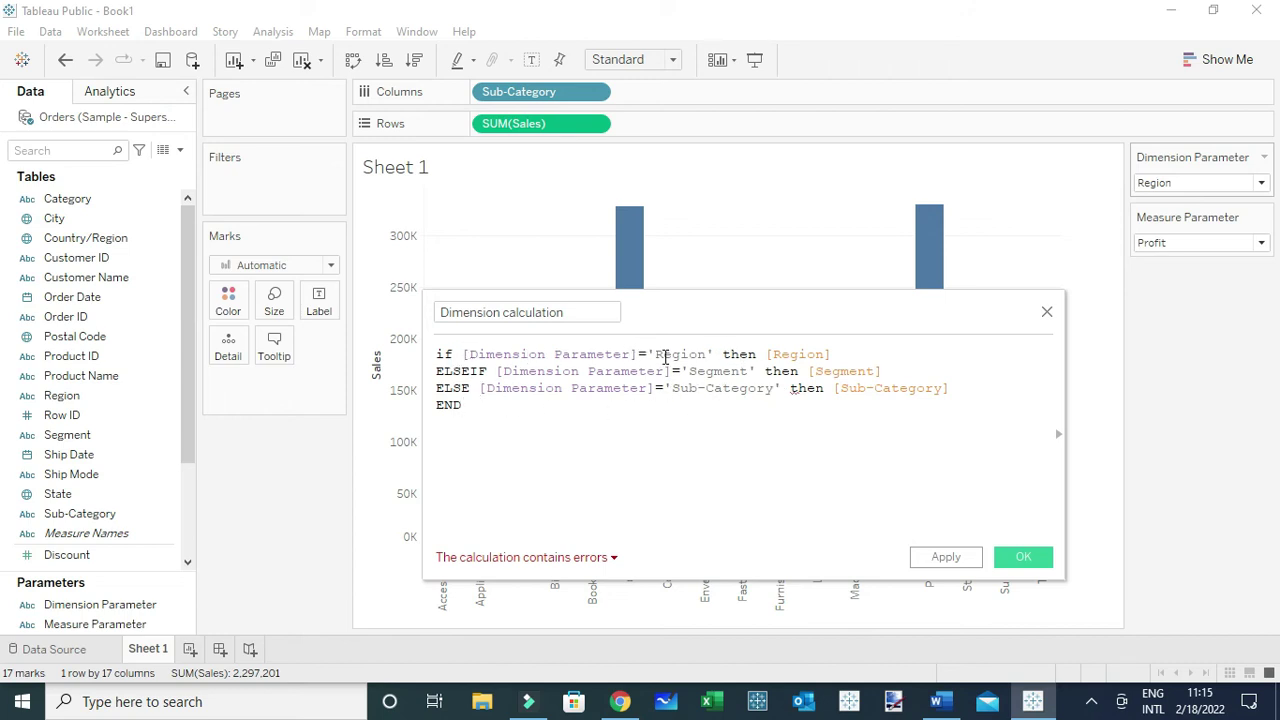
left_click(474, 389)
type("if")
left_click(521, 414)
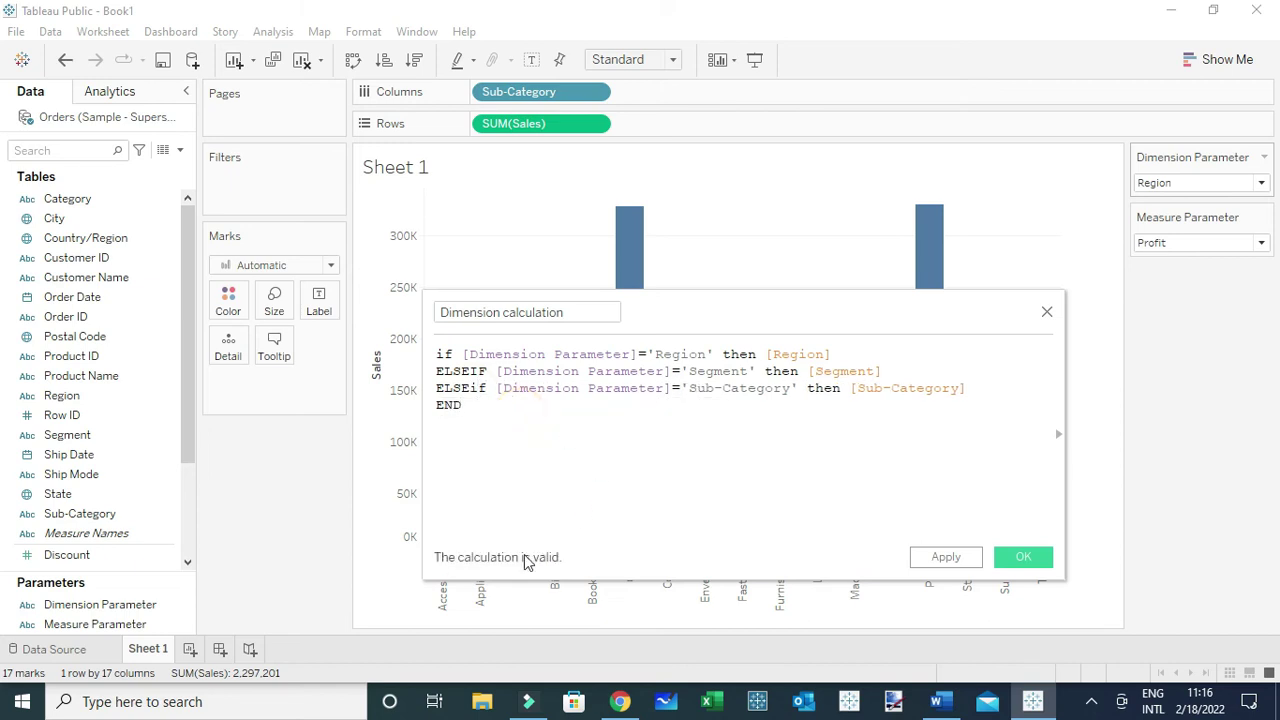
left_click_drag(755, 324, 746, 226)
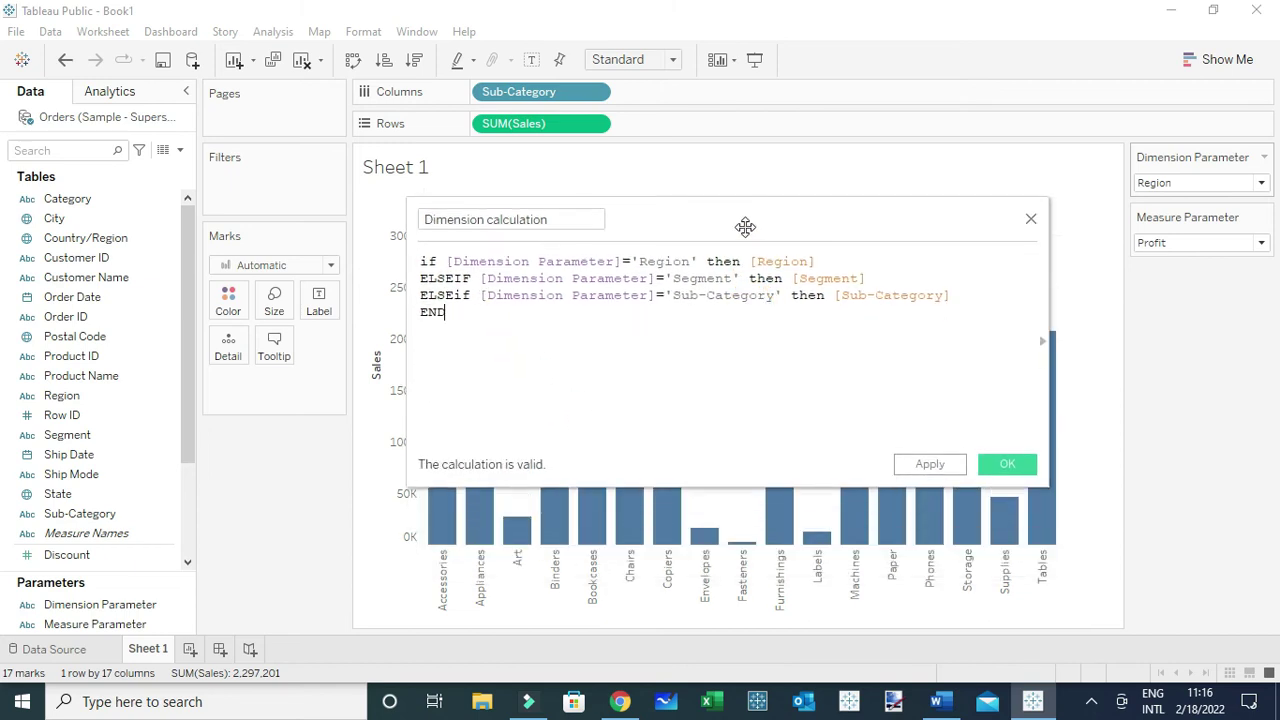
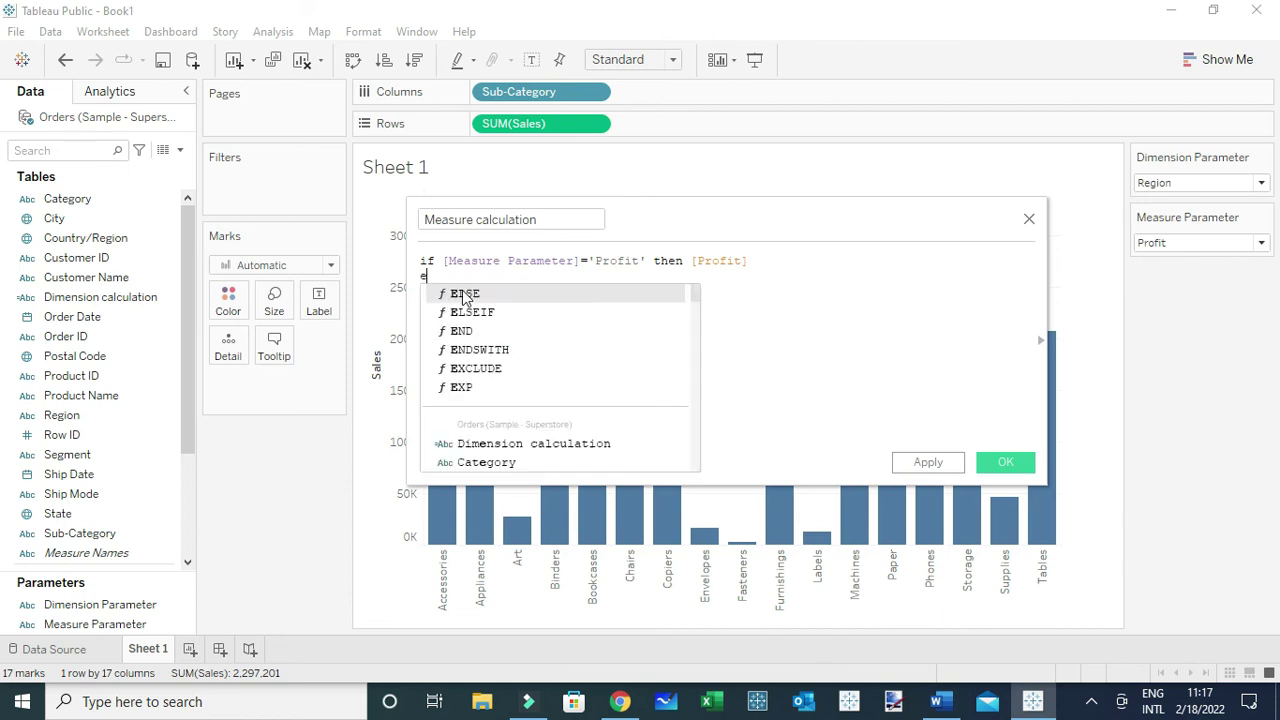
Step: Add an ELSEIF line to the Measure calculation formula that returns [Sales] for [Measure Parameter]='Sales'
key("Return")
type("me")
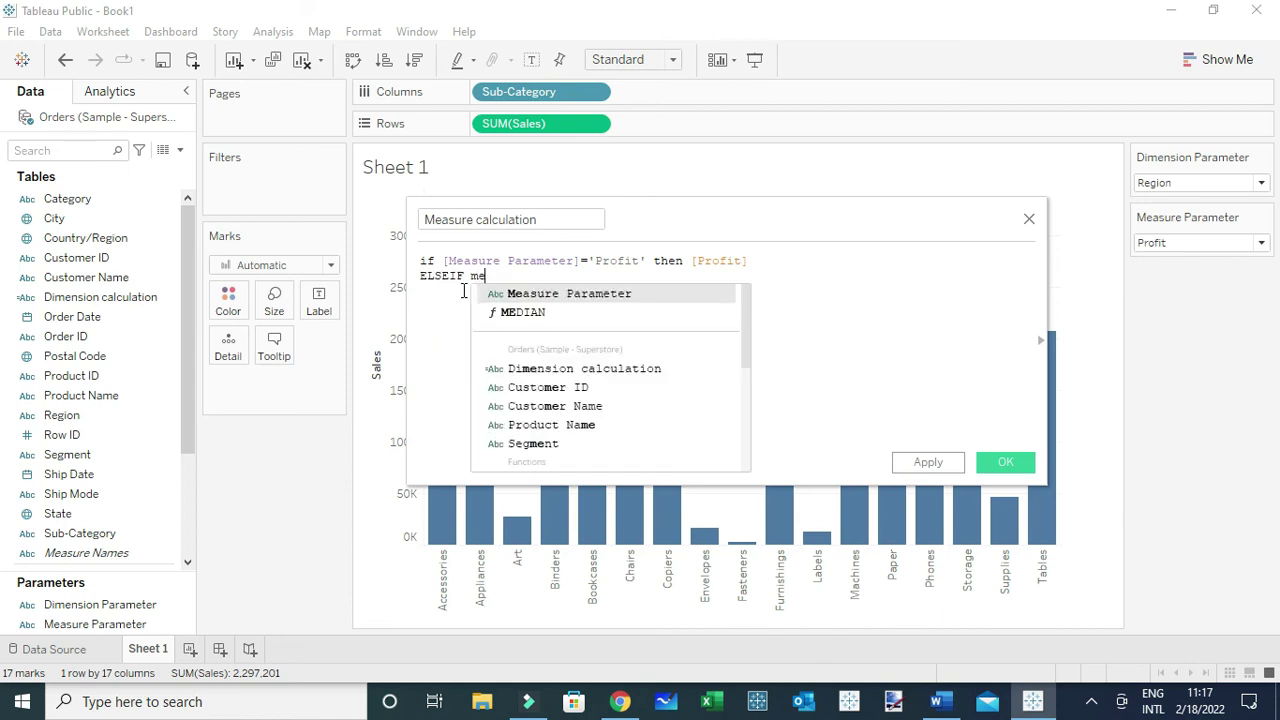
key("Return")
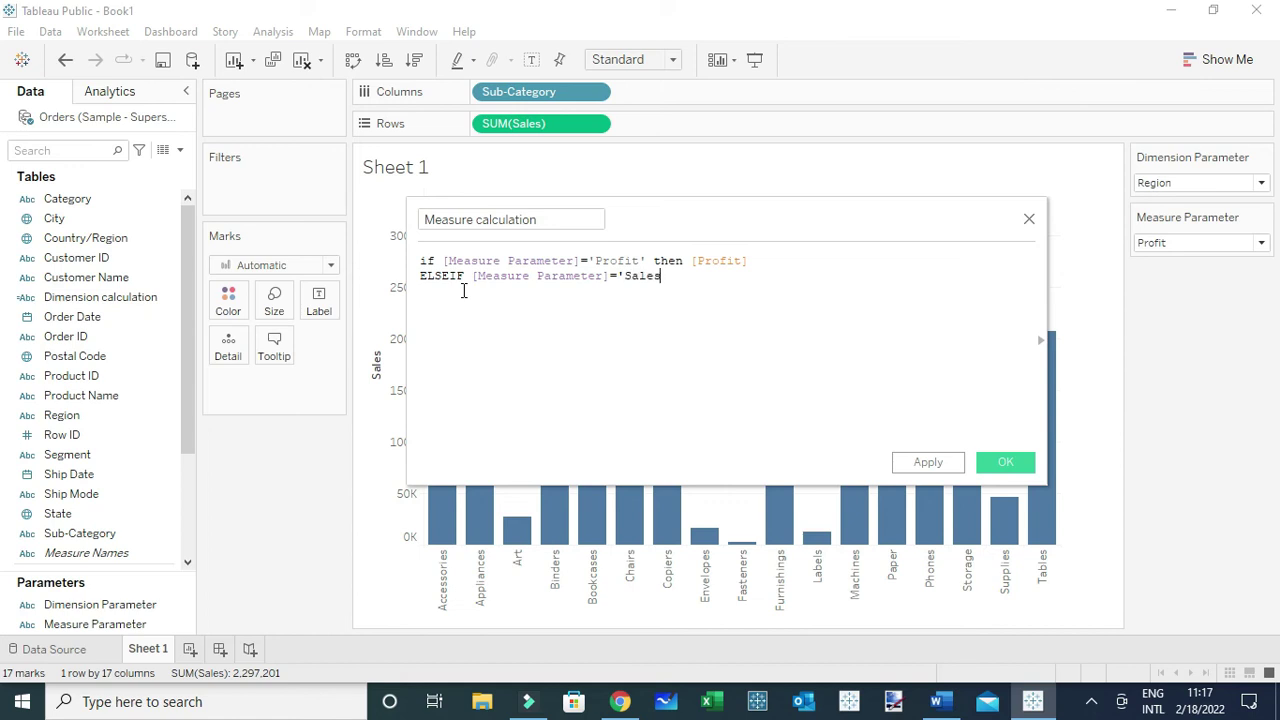
type("='Sales' thensa")
key("Return")
key("Return")
Step: Add an ELSEIF line to the measure formula that returns [Discount] for [Measure Parameter]='Discount'
type("elsei")
key("Return")
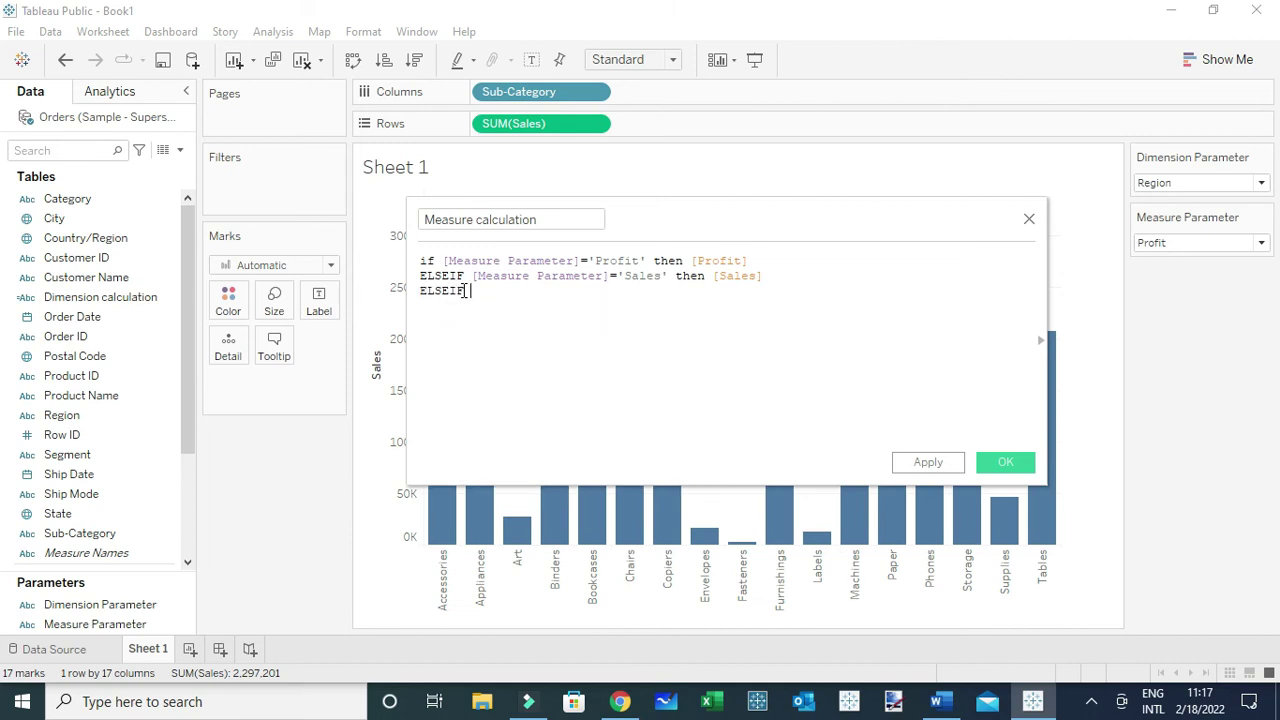
type("me")
key("Return")
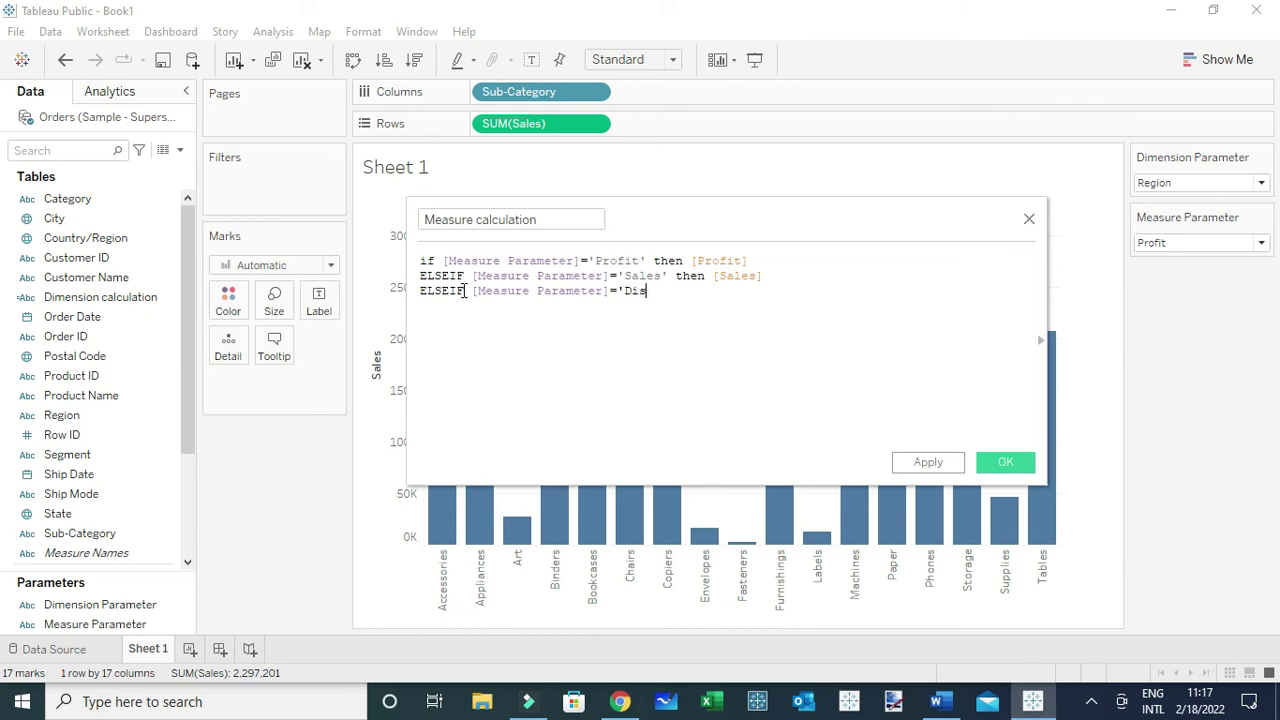
type("='Discount' t")
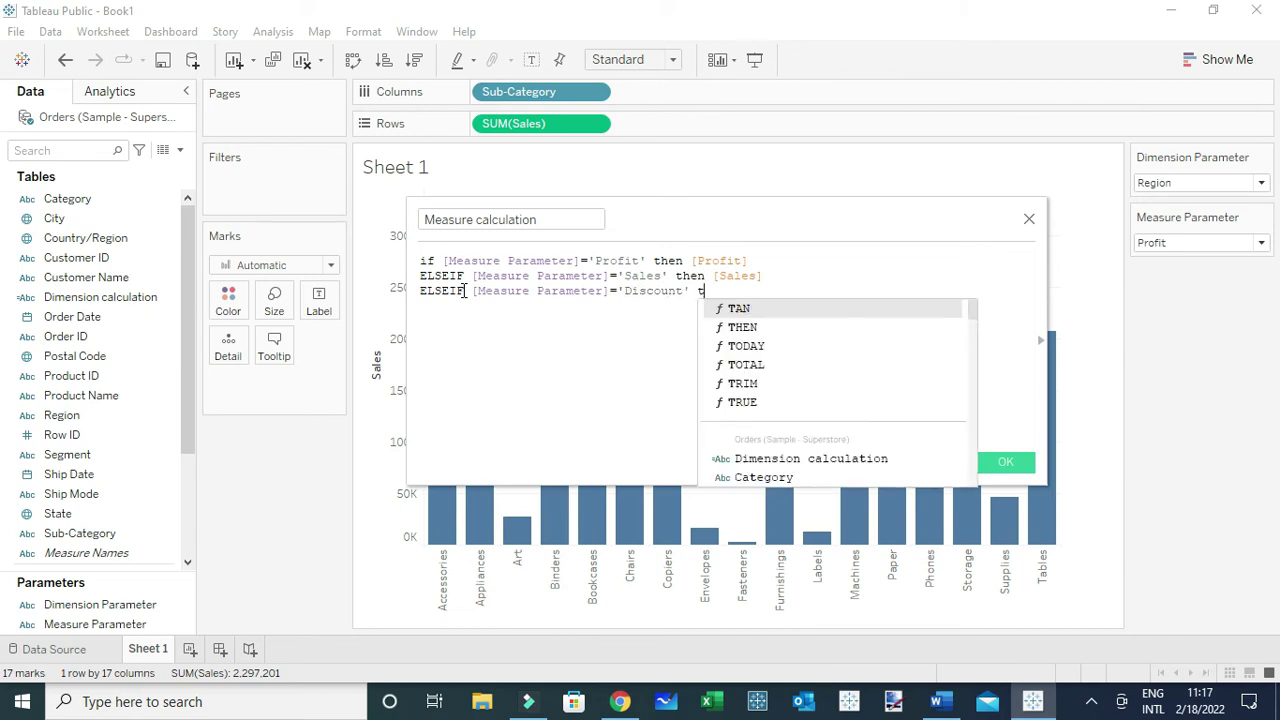
type("hen di")
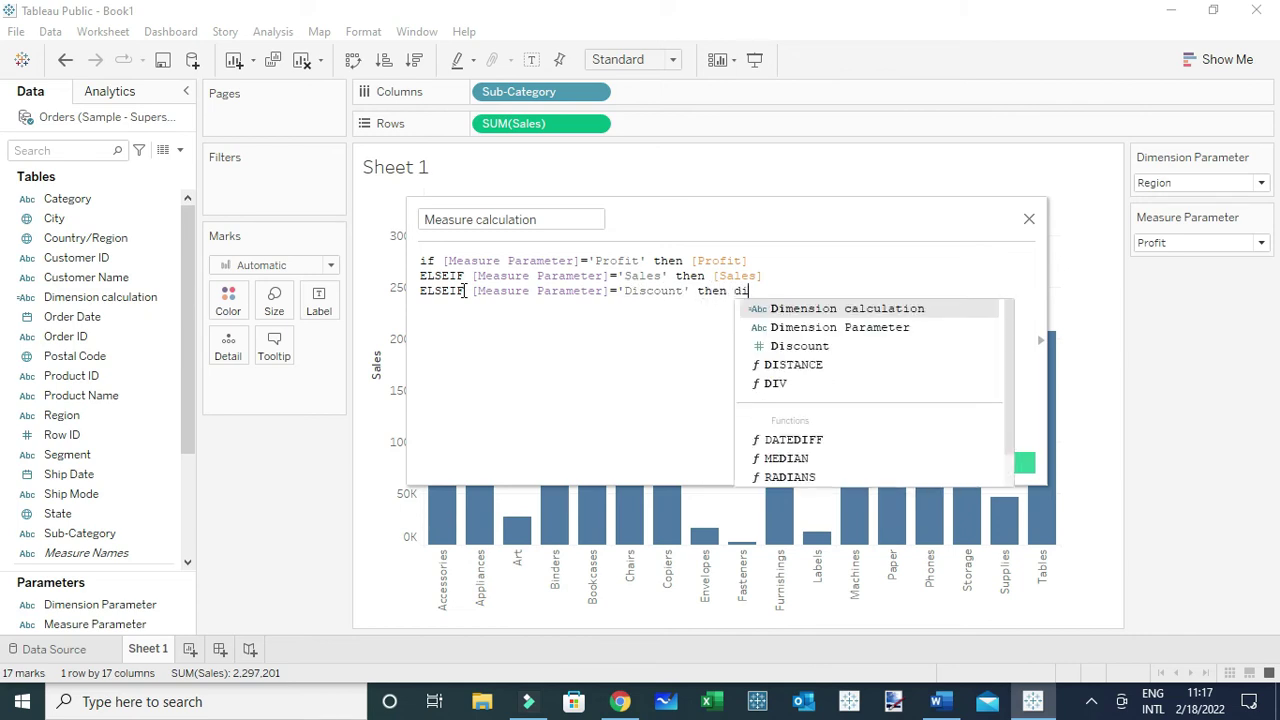
key("Down")
key("Down")
key("Return")
key("Return")
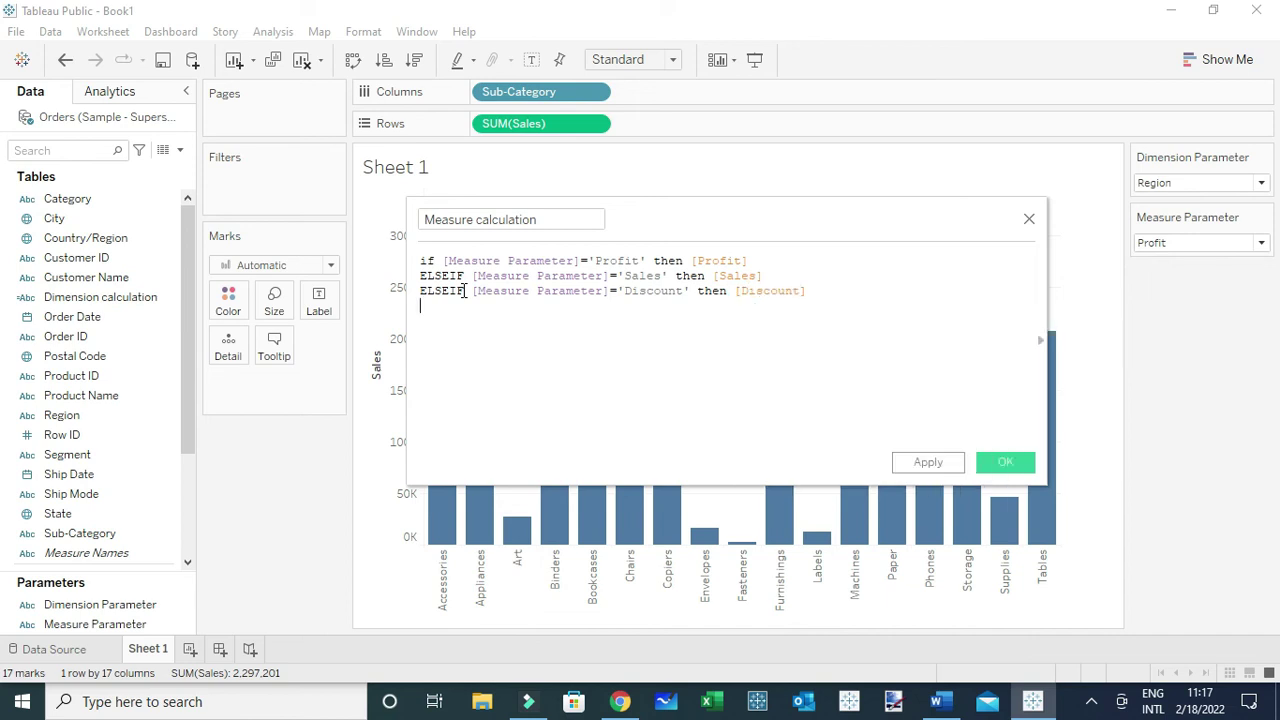
Step: Add an ELSEIF line to the measure formula that returns [Quantity] for [Measure Parameter]='Quantity'
type("elsei")
key("Return")
type("Parame")
key("Return")
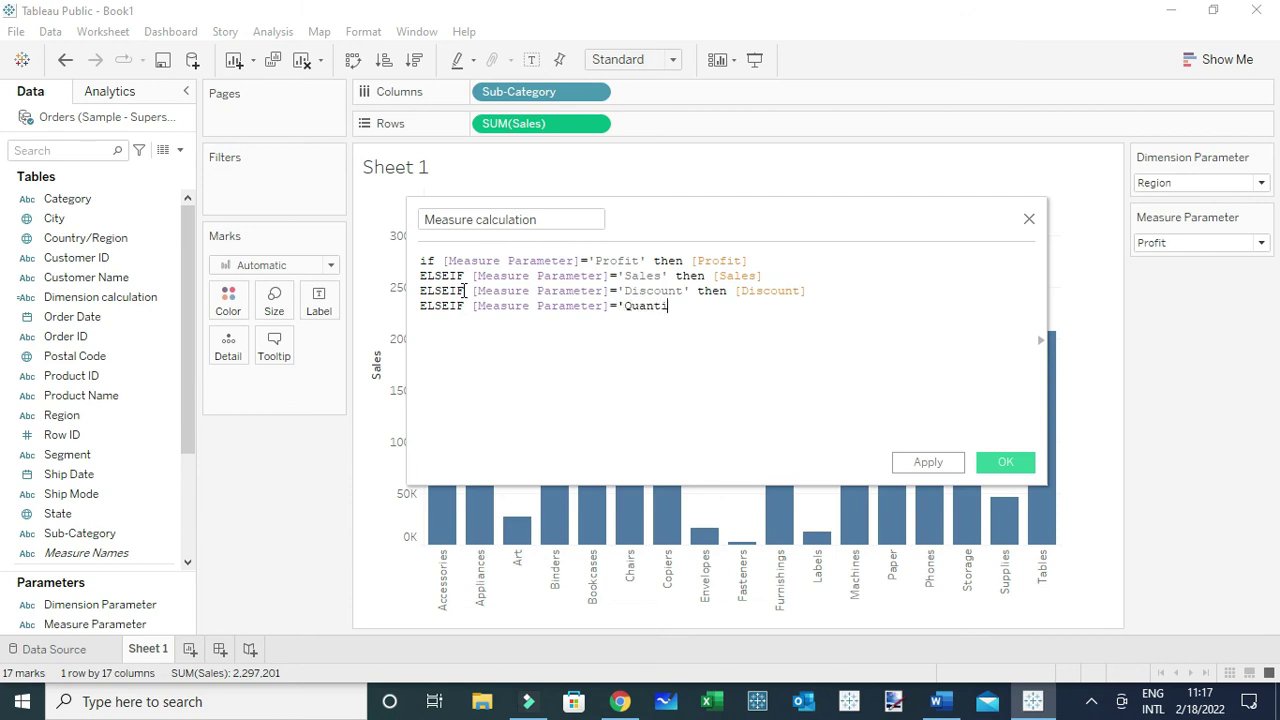
type("='Quantity' then qu")
key("Return")
key("Return")
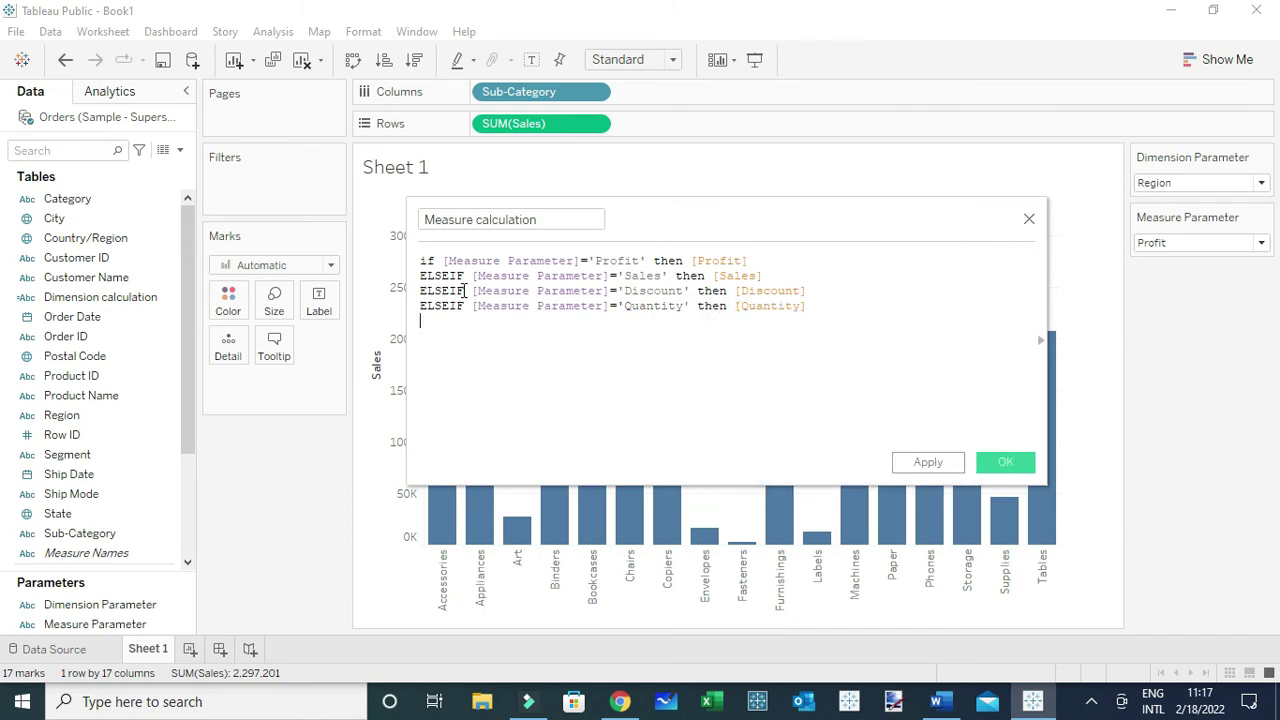
Step: Close the Measure calculation formula with END and save the calculated field
type("end")
key("Return")
scroll(737, 420, "up", 3, "ctrl")
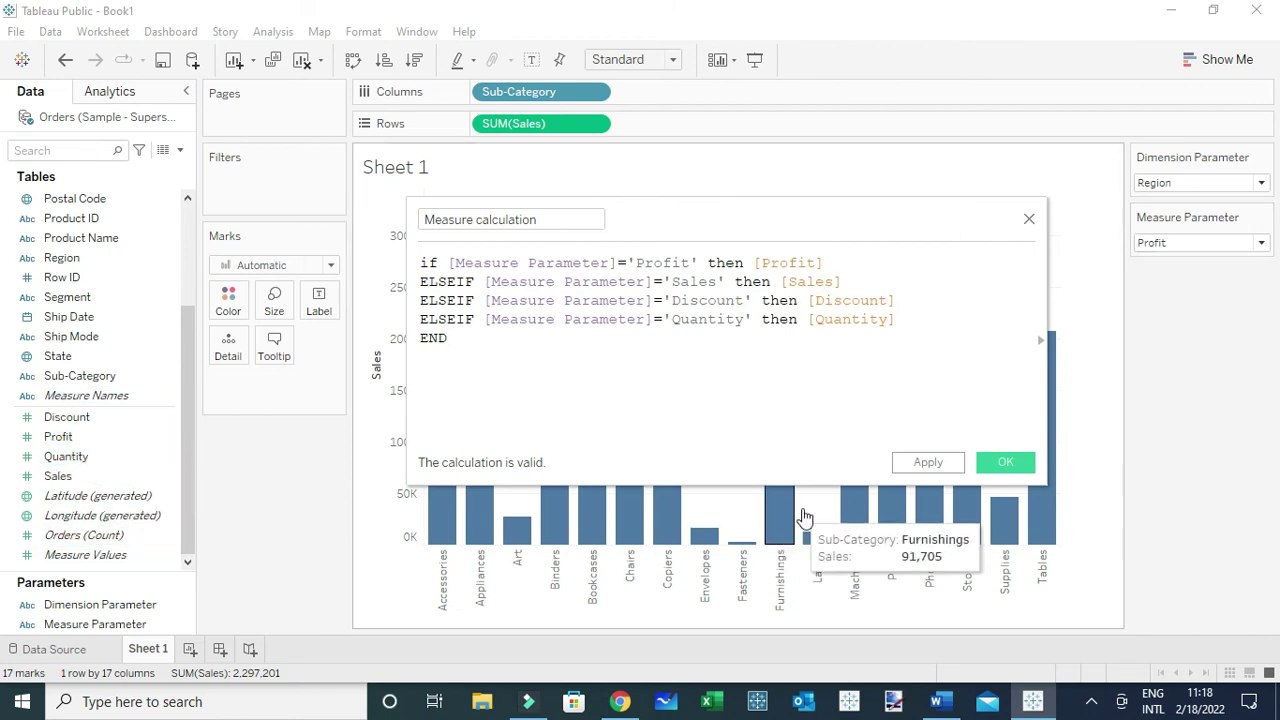
left_click(1005, 470)
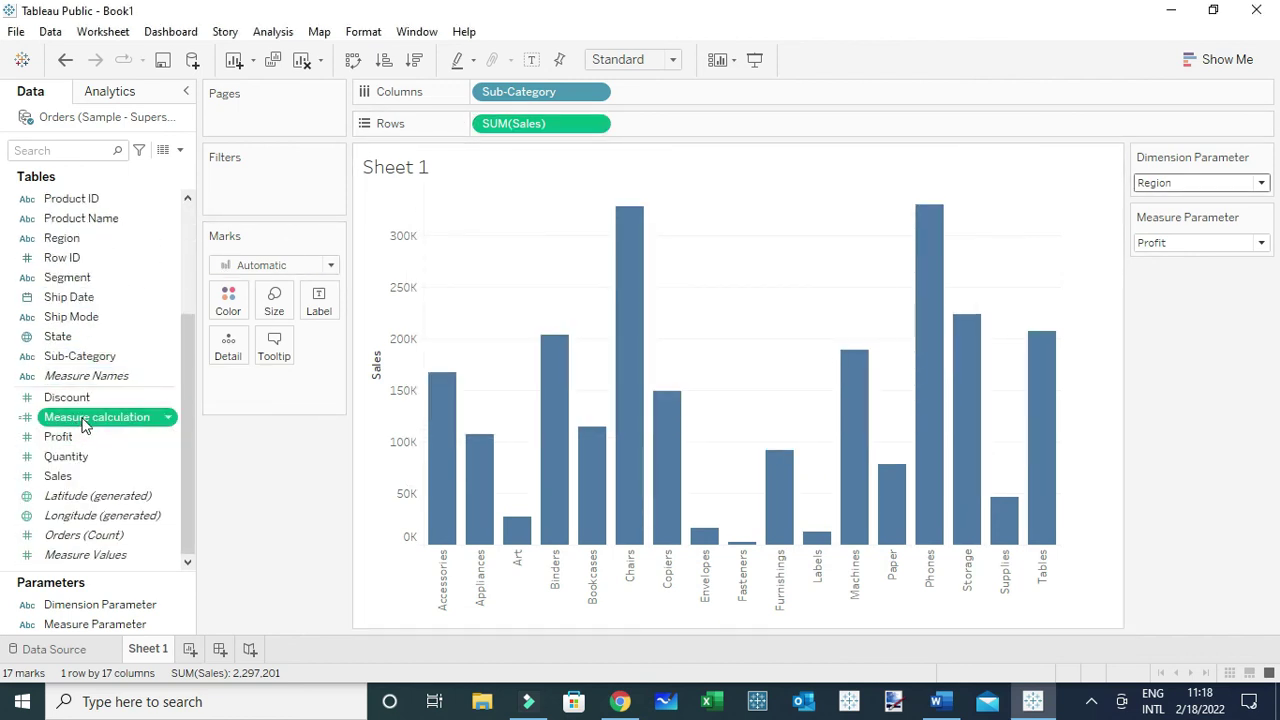
Step: Replace Sales on Rows with Measure calculation and Sub-Category on Columns with Dimension calculation, showing mark labels on the bars
left_click_drag(85, 425, 523, 126)
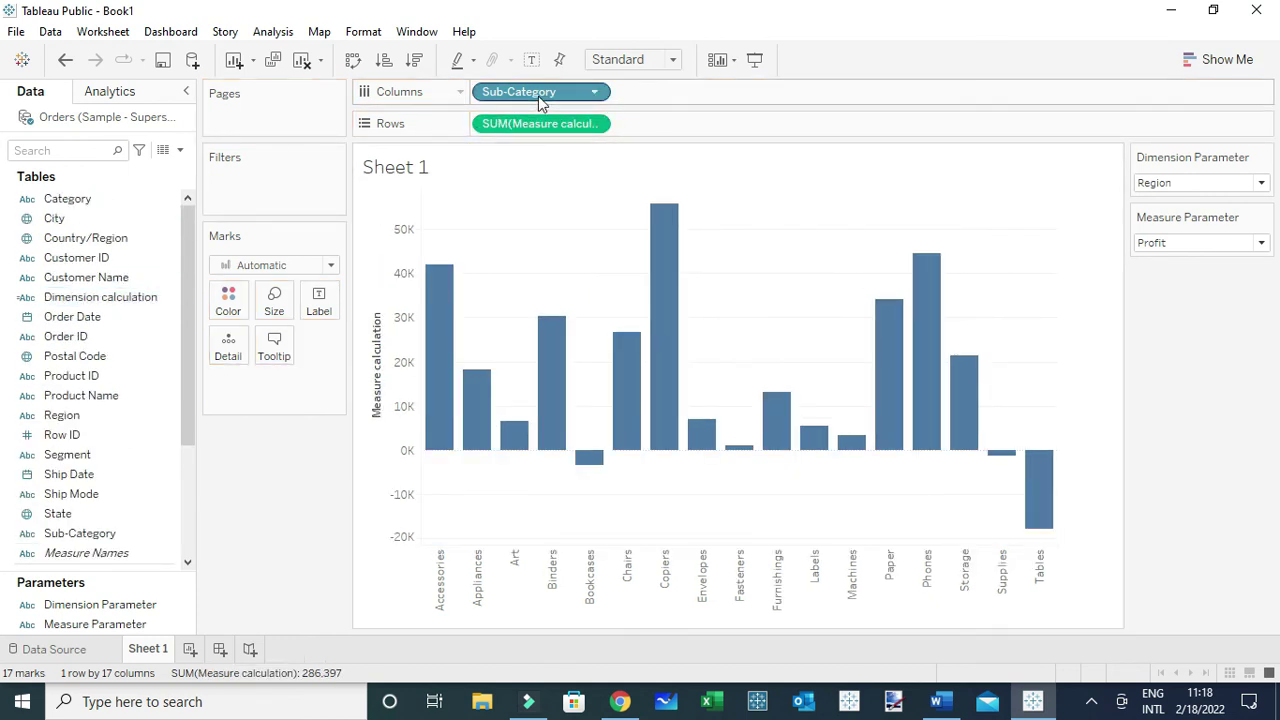
left_click_drag(100, 297, 553, 102)
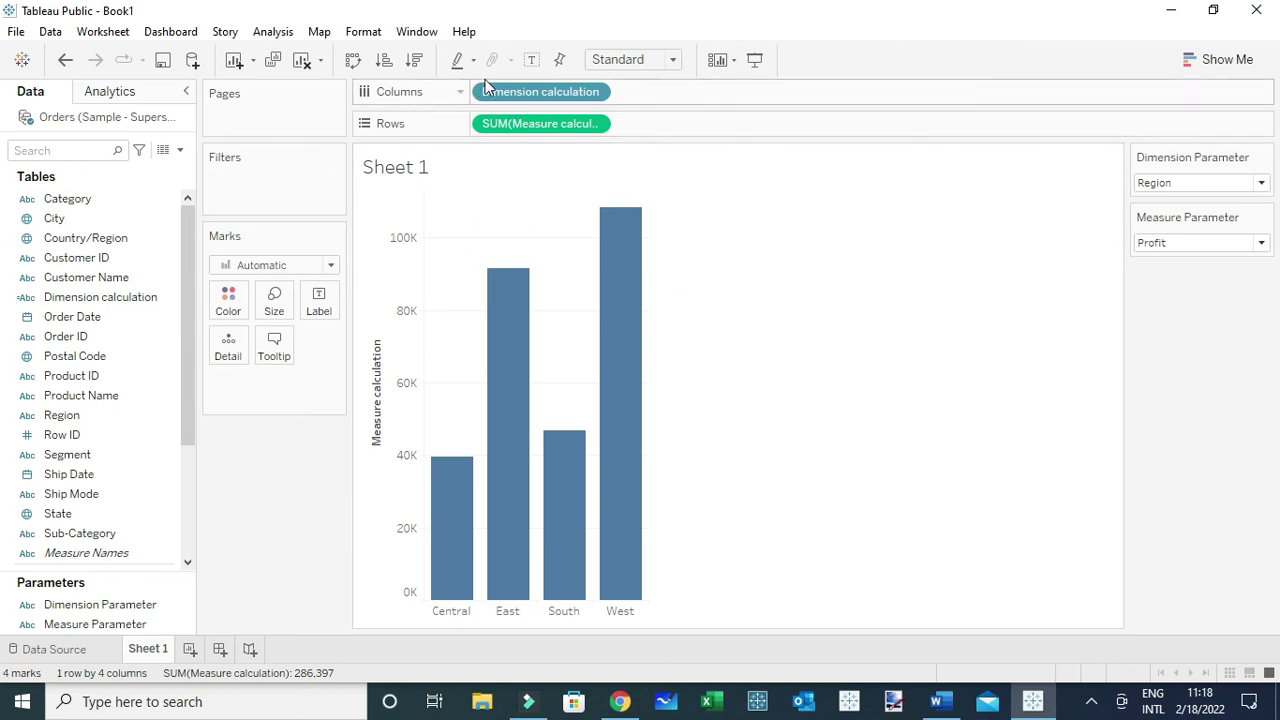
left_click(531, 60)
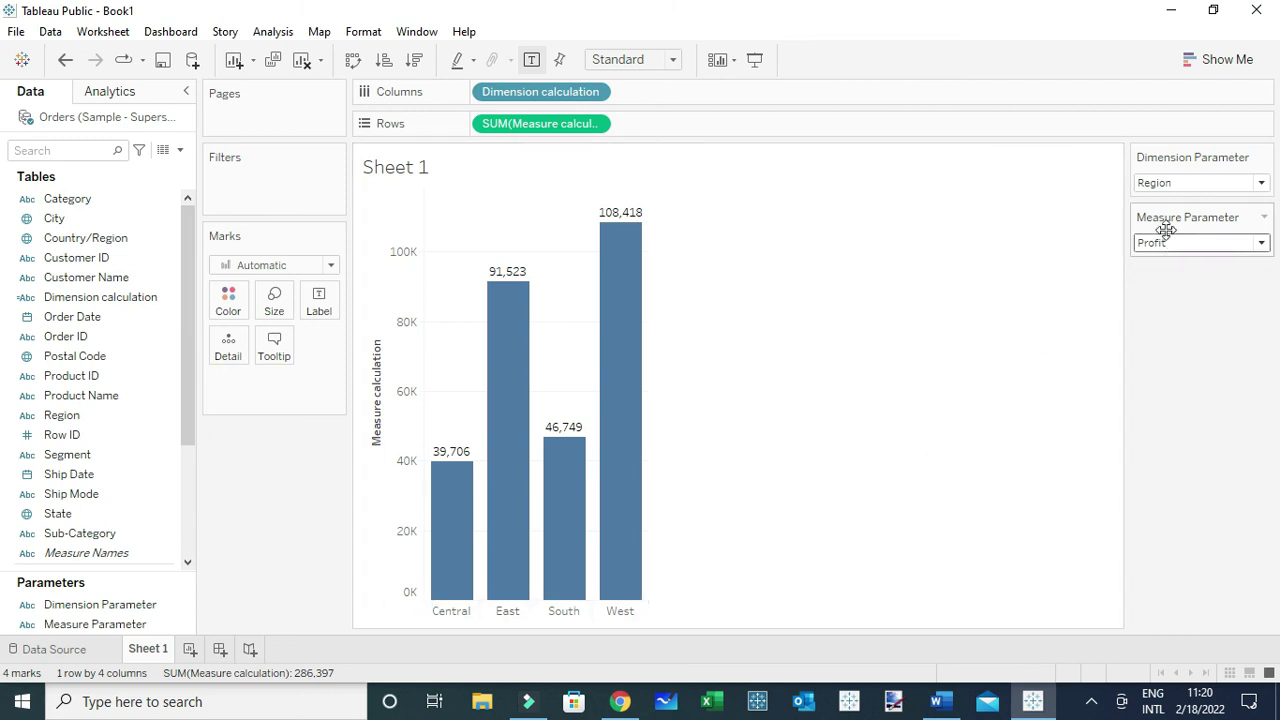
Step: Set the Dimension Parameter to Sub-Category and the Measure Parameter to Sales
left_click(1179, 188)
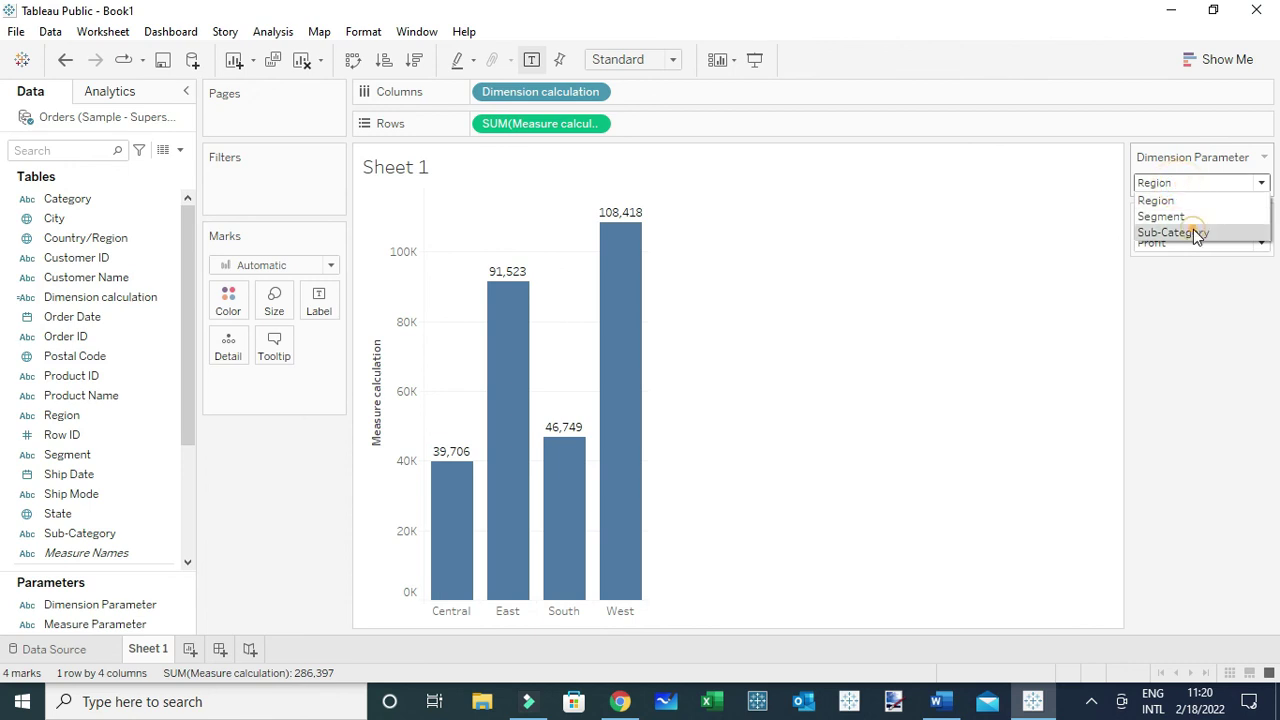
left_click(1172, 232)
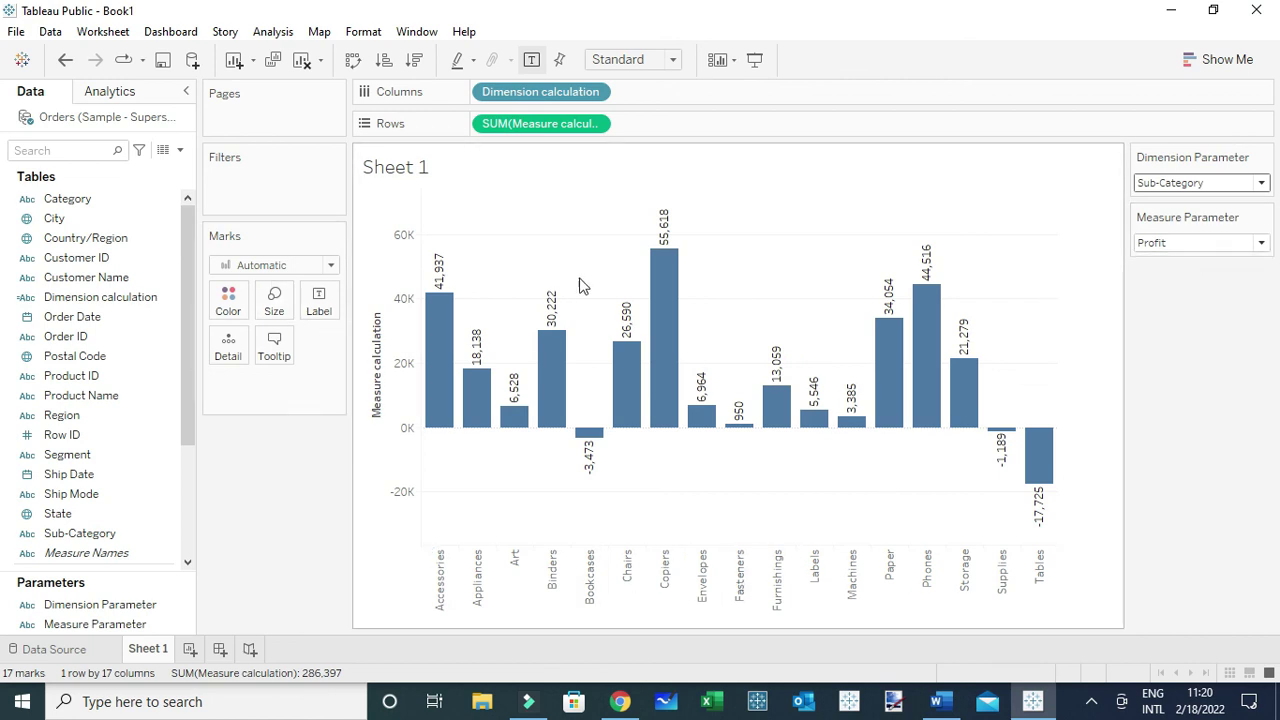
left_click(1198, 243)
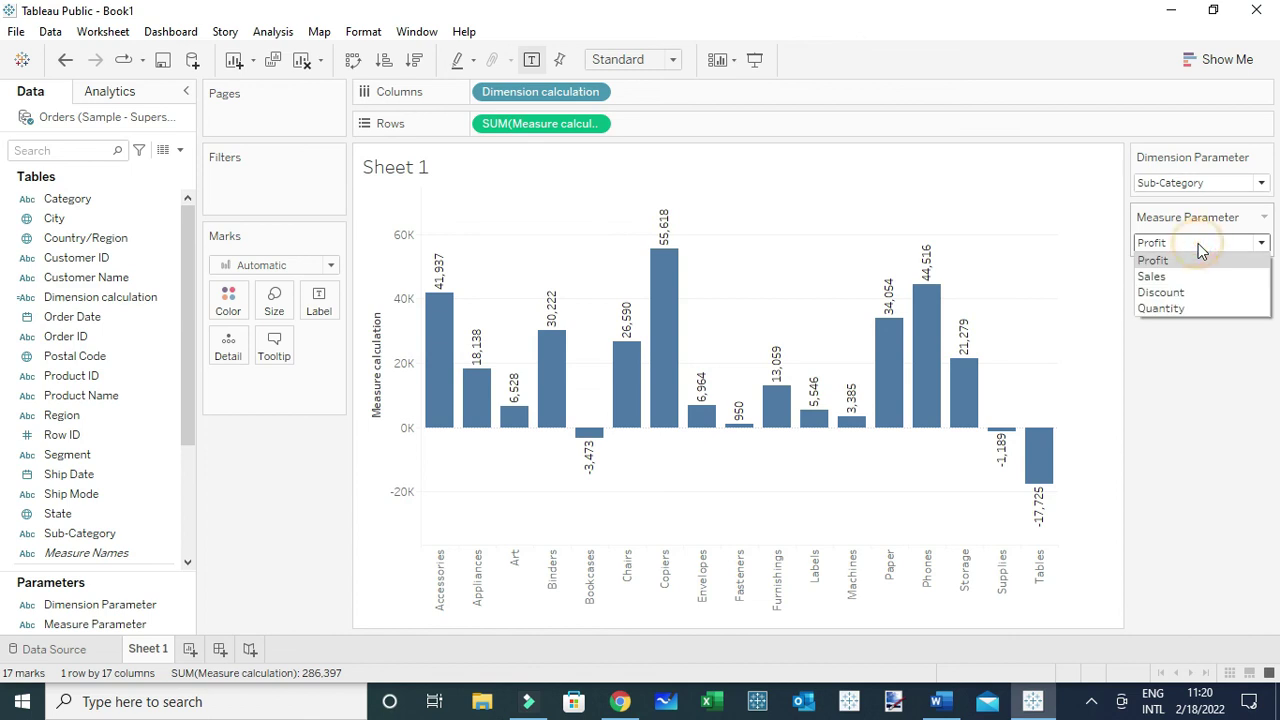
left_click(1177, 274)
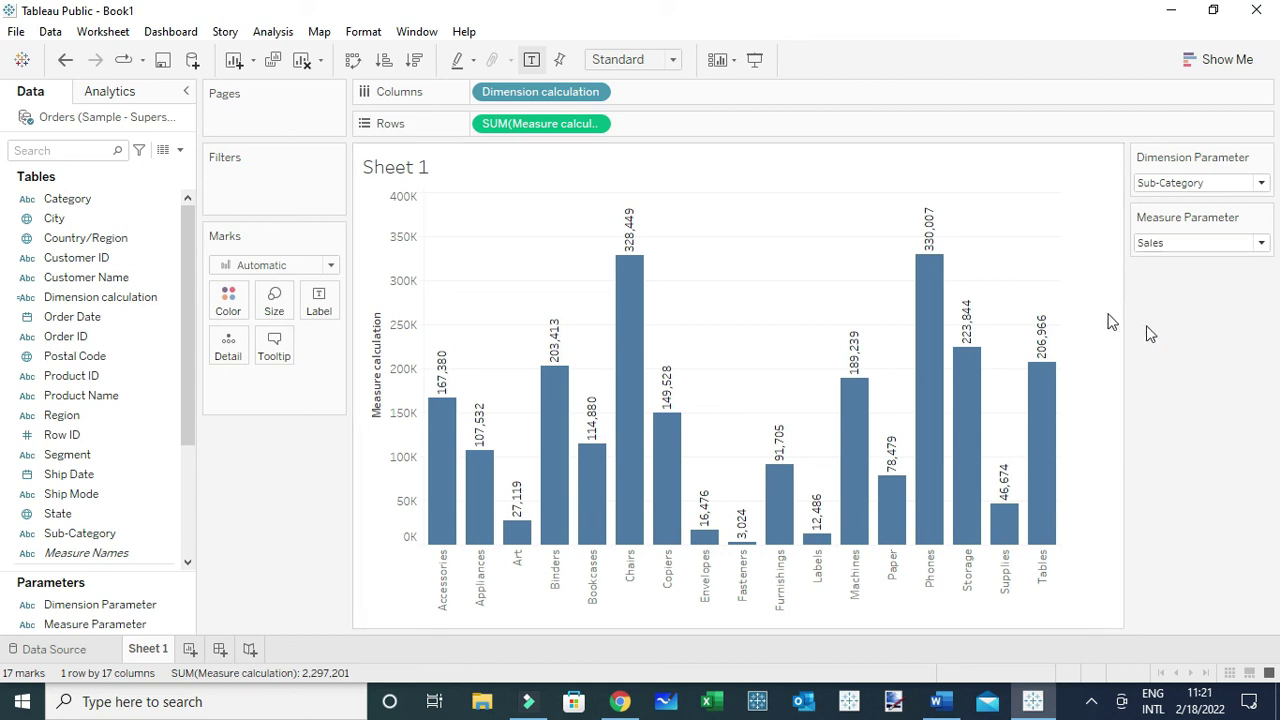
Step: Test the Dimension Parameter by switching it to Region, Segment and back to Sub-Category
left_click(1172, 185)
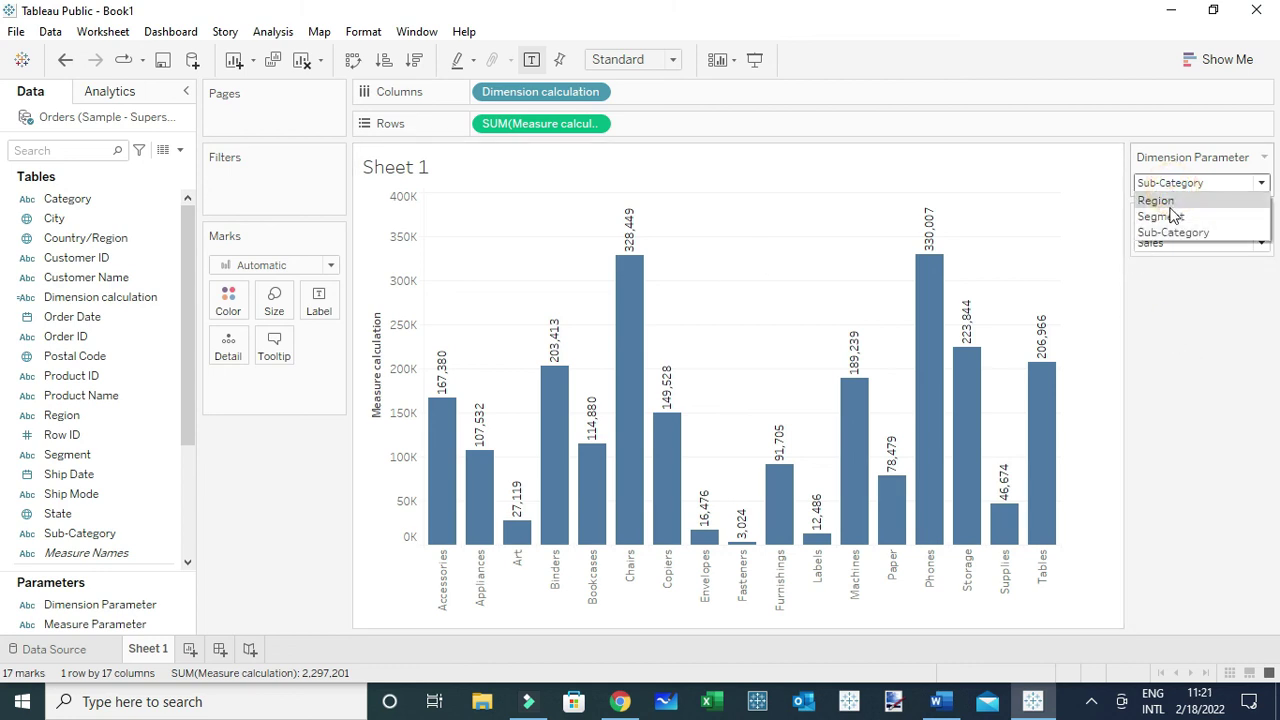
left_click(1165, 200)
left_click(1168, 183)
left_click(1178, 215)
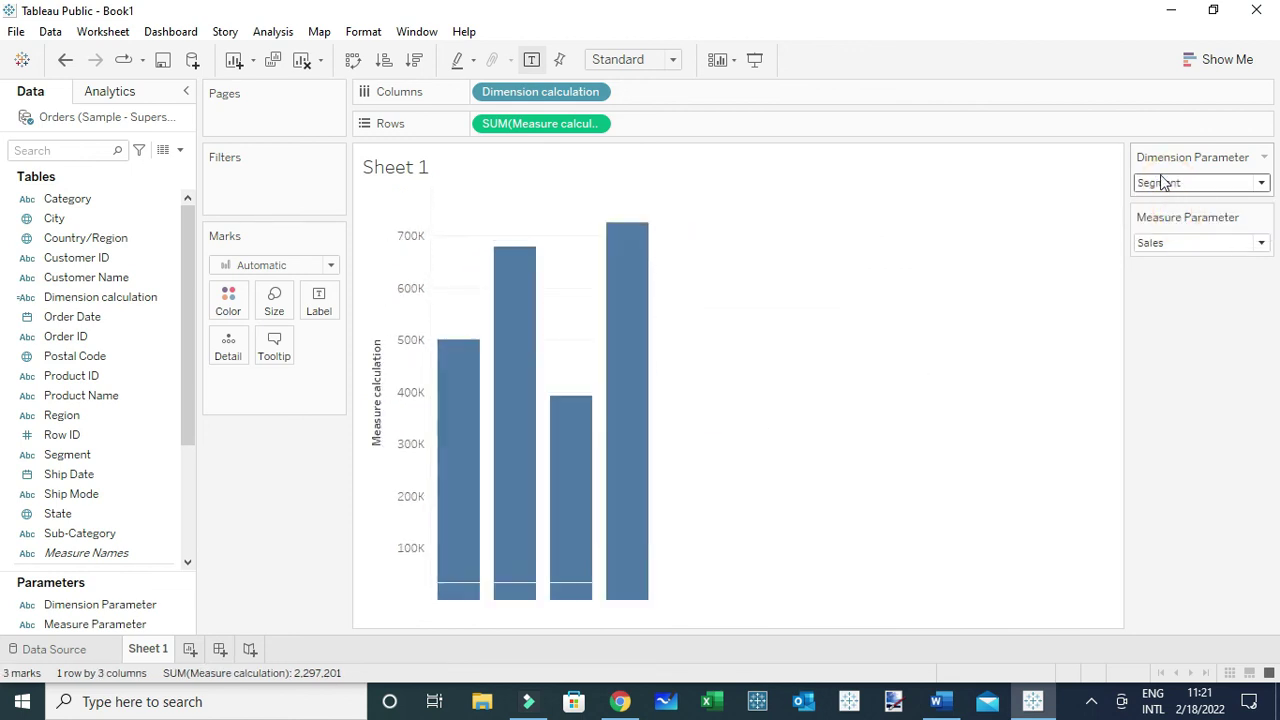
left_click(1163, 182)
left_click(1180, 240)
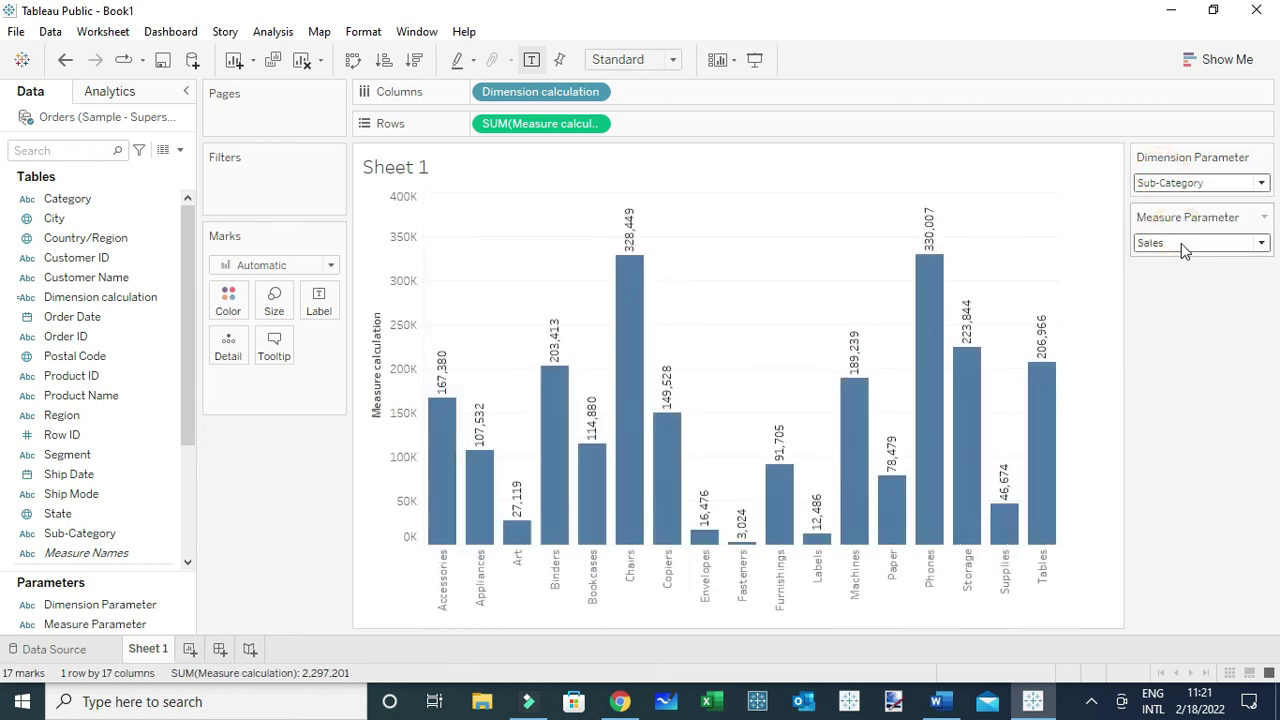
Step: Set the Measure Parameter to Profit and open its list of values again
left_click(1181, 243)
left_click(1180, 260)
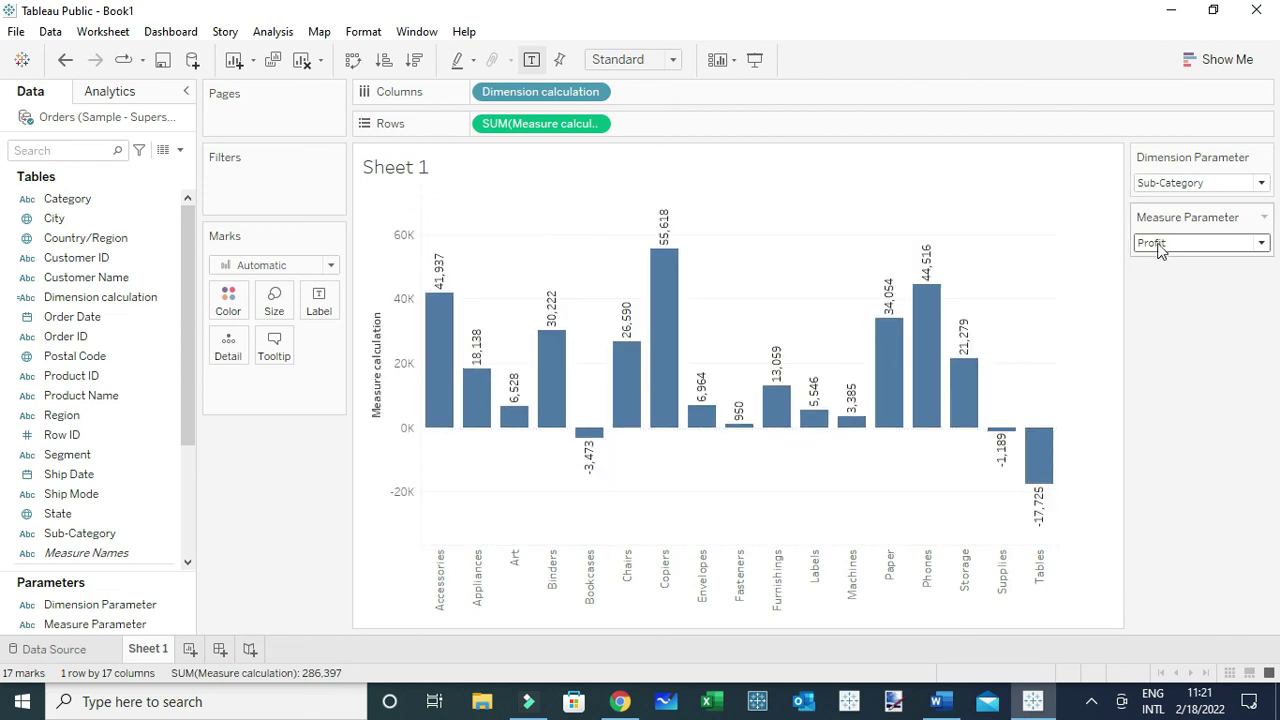
left_click(1159, 245)
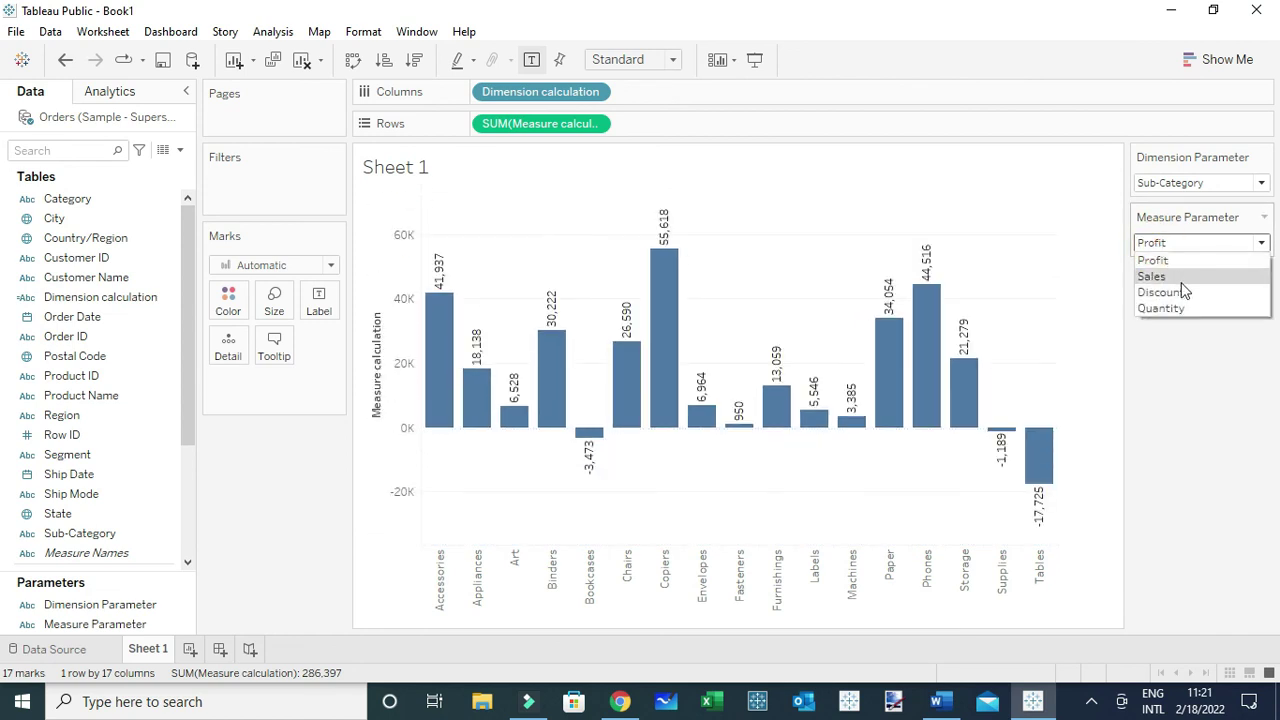